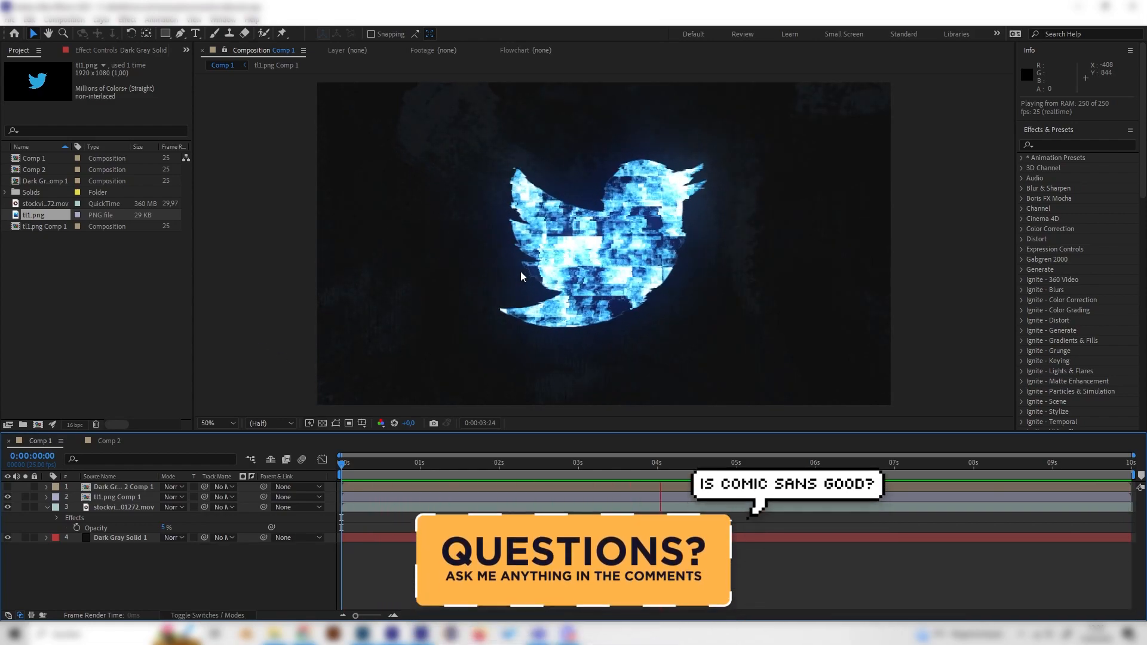
Open Comp 2 and add the tl1.png image to it as the top layer
{"action": "key", "text": "h"}
{"action": "key", "text": "v"}
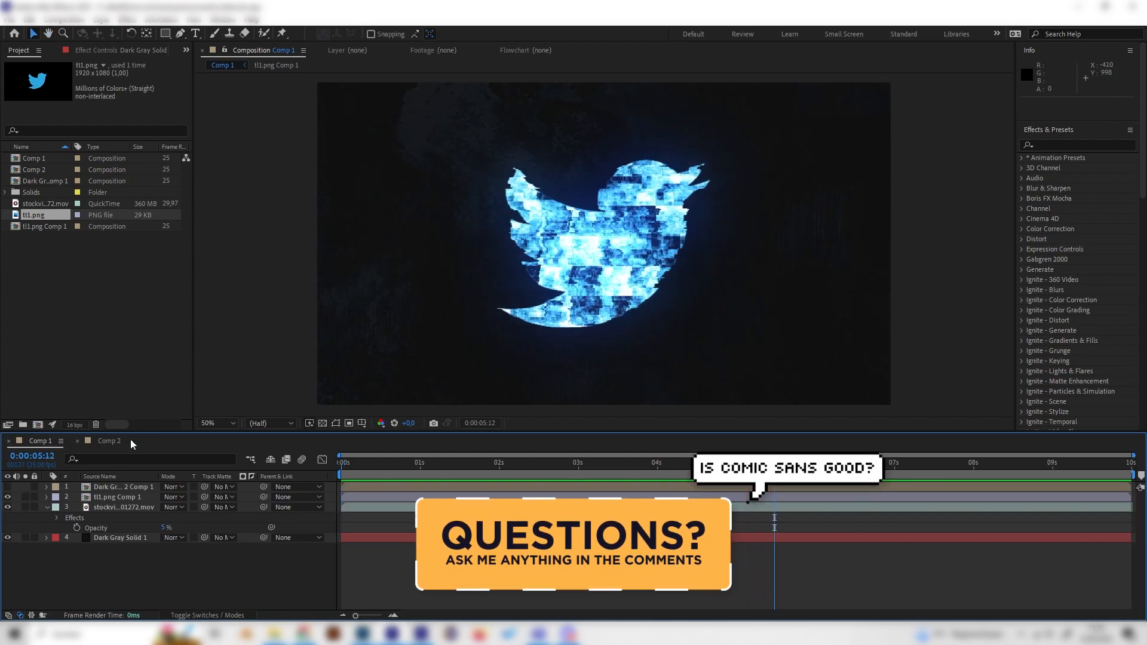
{"action": "left_click", "coordinate": [110, 441]}
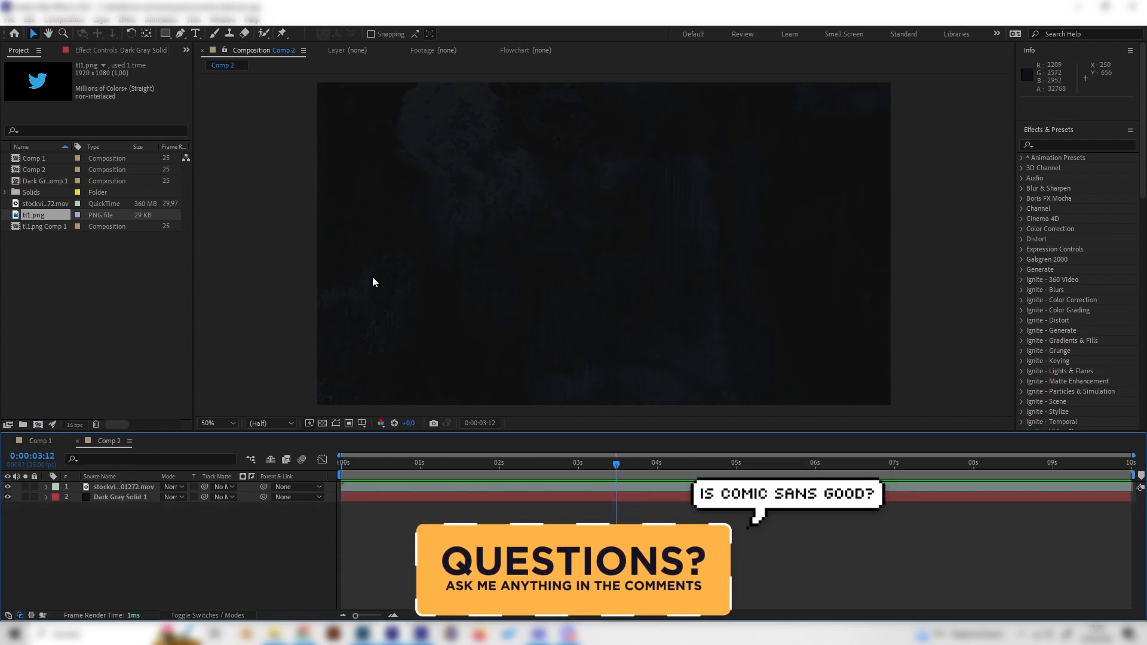
{"action": "left_click_drag", "start_coordinate": [51, 216], "coordinate": [130, 483]}
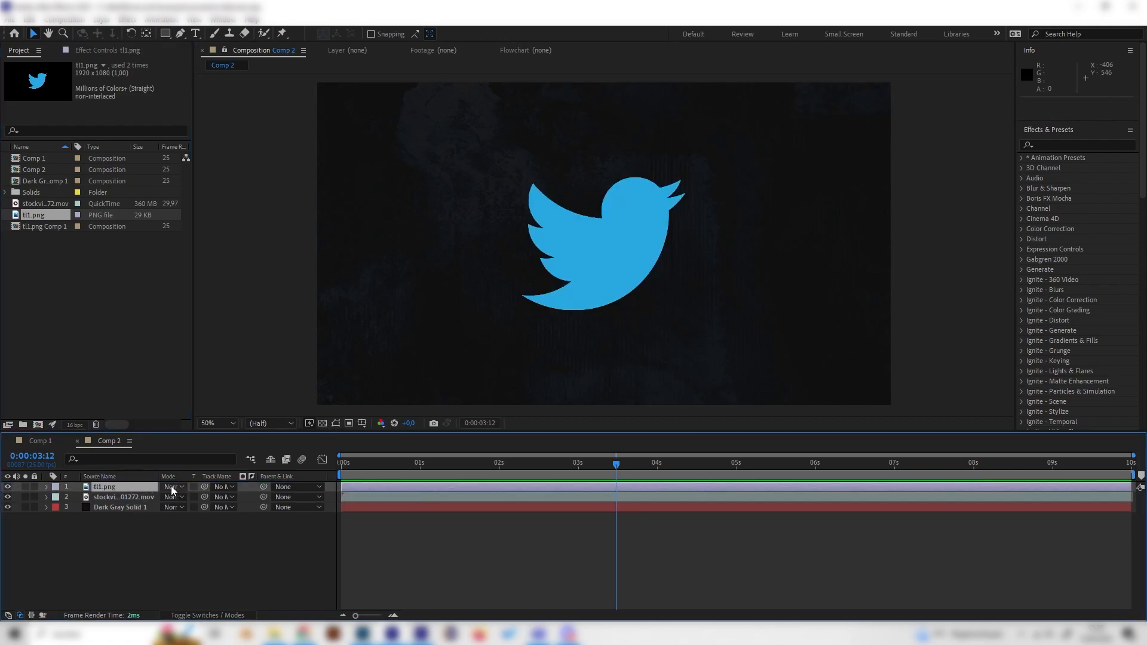
Pre-compose the tl1.png layer, moving all attributes into the new composition
{"action": "right_click", "coordinate": [131, 489]}
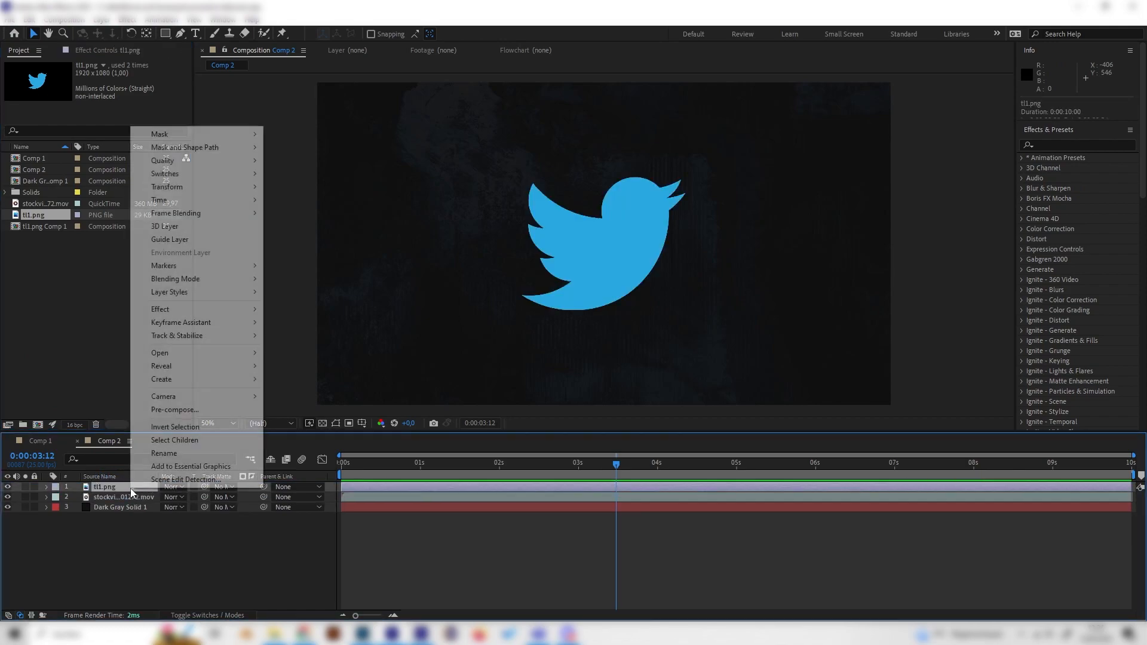
{"action": "left_click", "coordinate": [200, 411]}
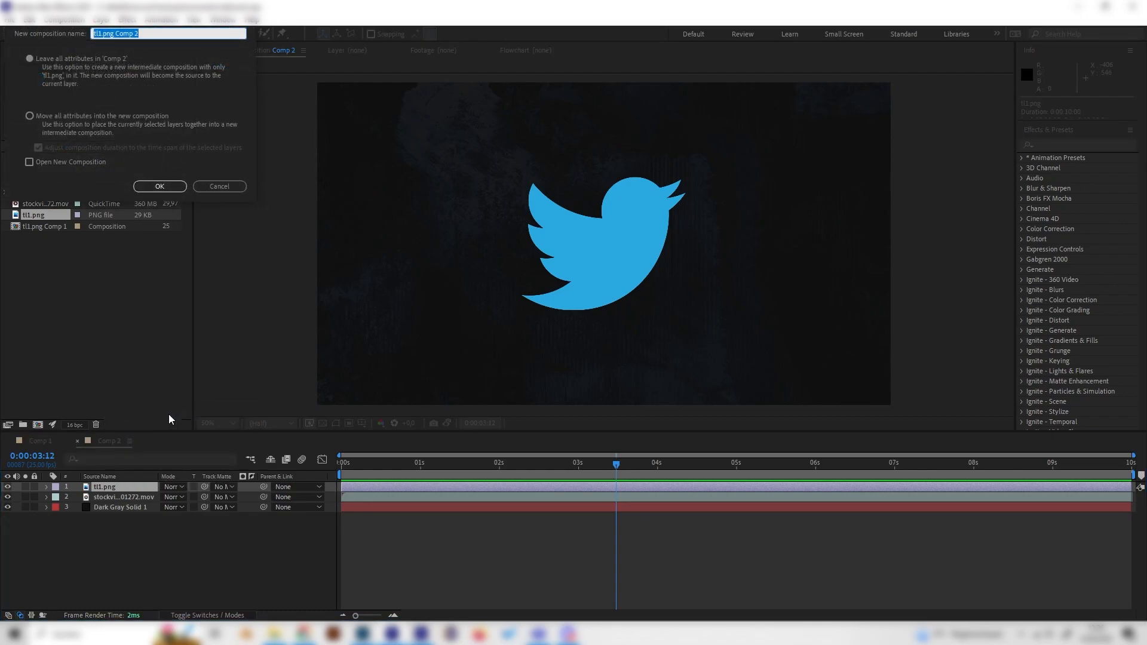
{"action": "left_click", "coordinate": [29, 116]}
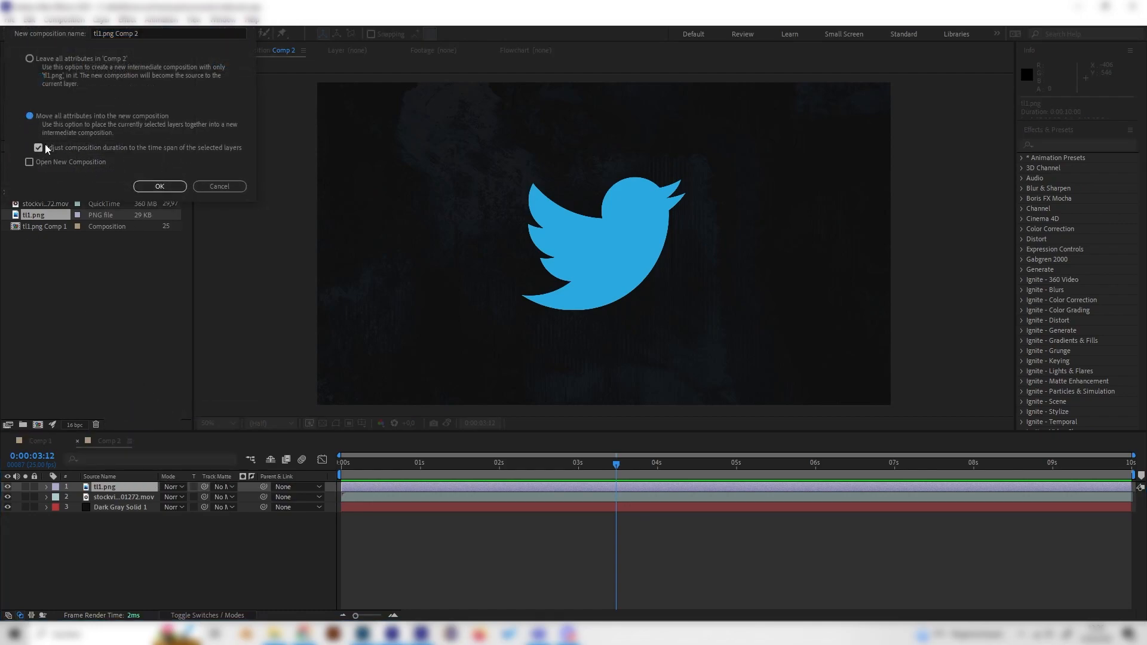
{"action": "left_click", "coordinate": [146, 189]}
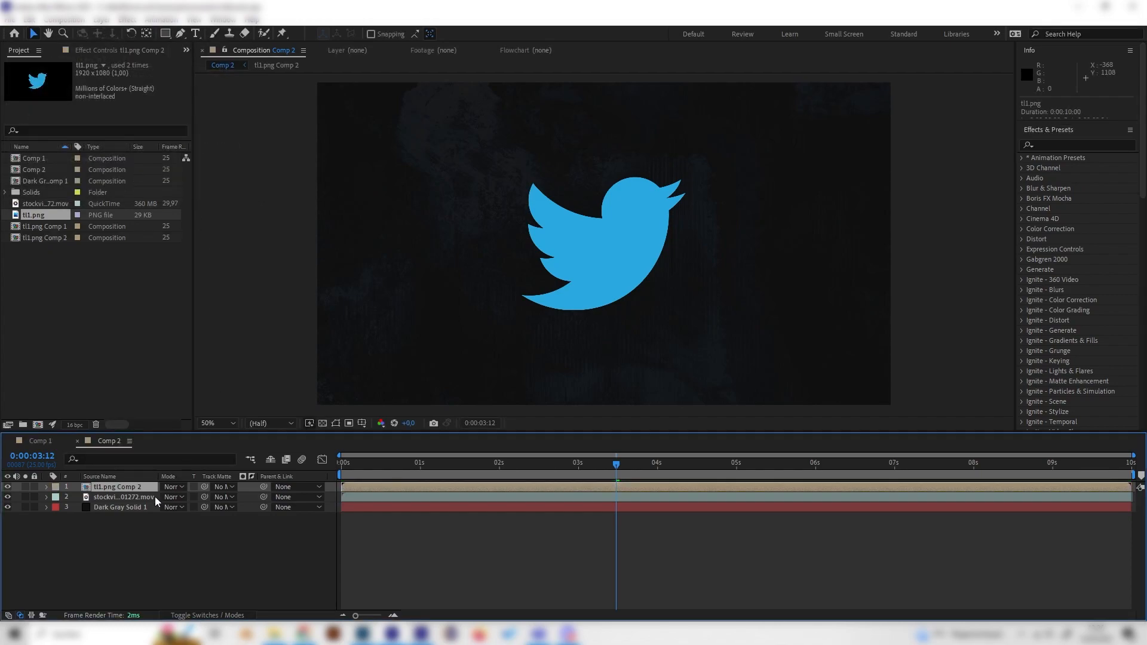
Search the effects for "turb" and apply Turbulent Noise to the precomposed logo layer
{"action": "left_click", "coordinate": [1056, 141]}
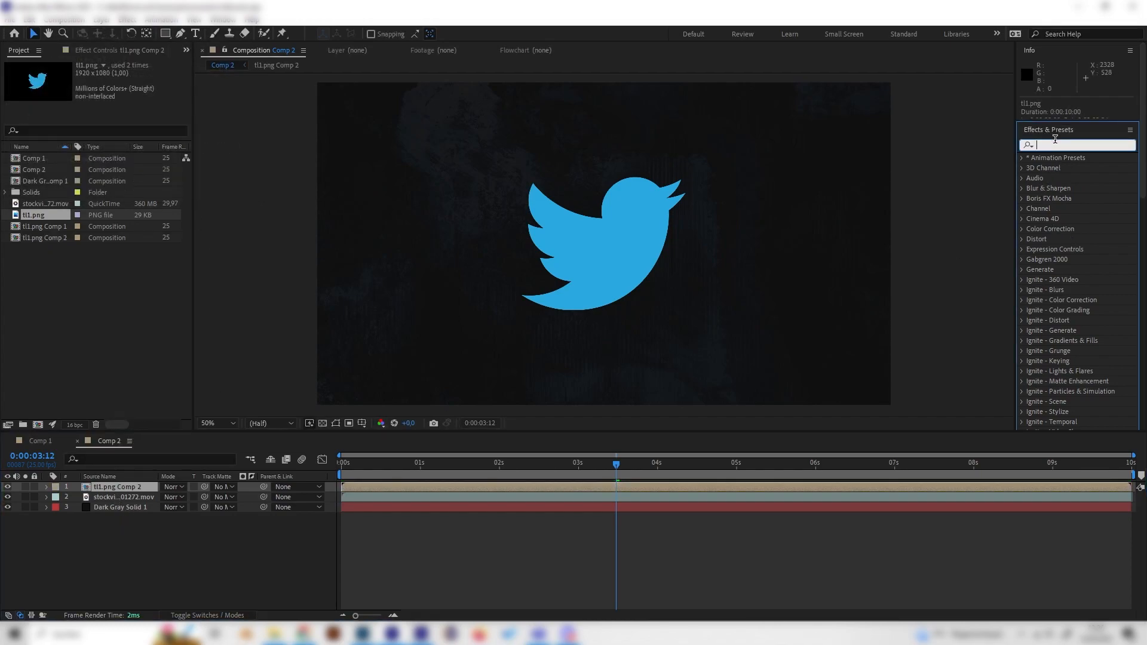
{"action": "type", "text": "turb"}
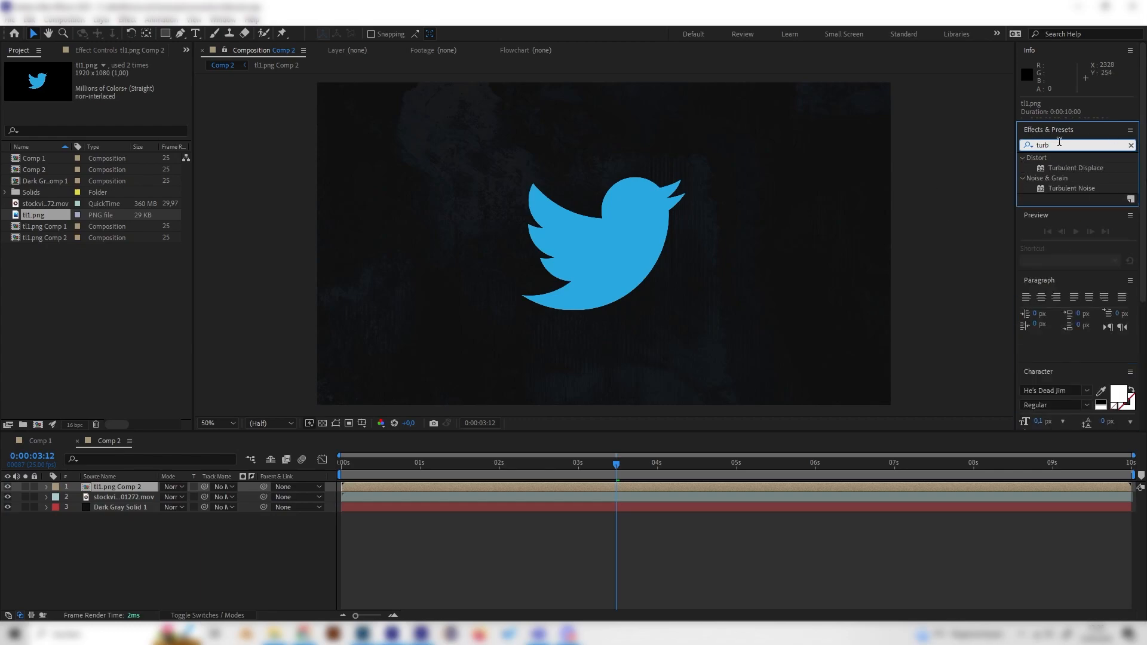
{"action": "double_click", "coordinate": [1073, 190]}
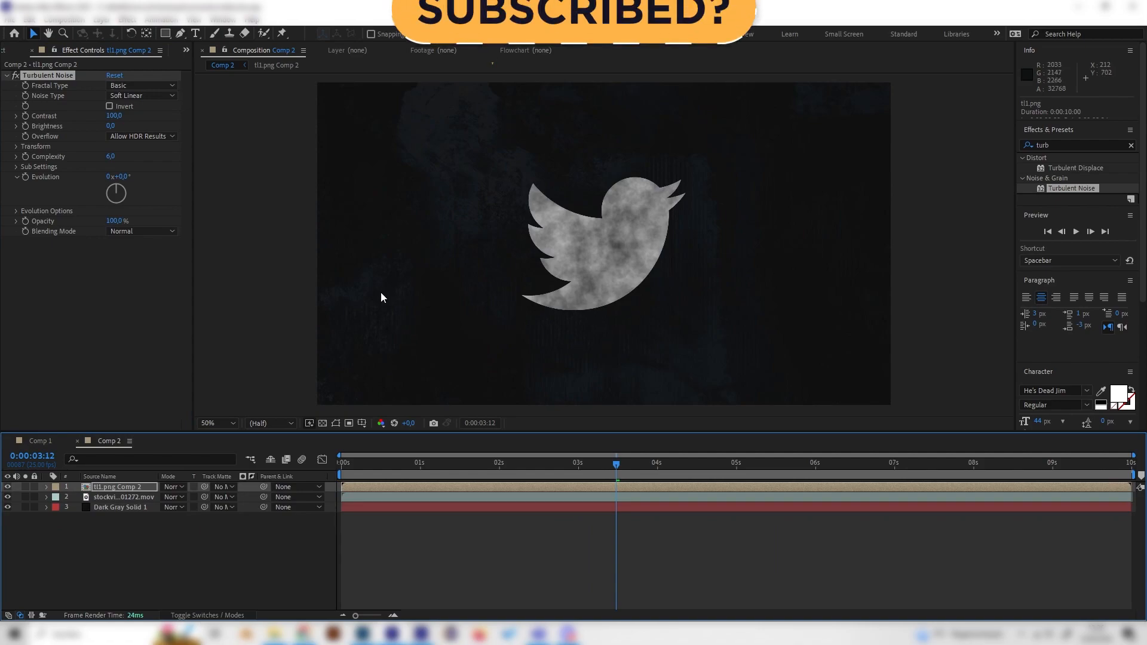
Set Turbulent Noise's Noise Type to Block and raise its Contrast to 147
{"action": "left_click", "coordinate": [120, 94]}
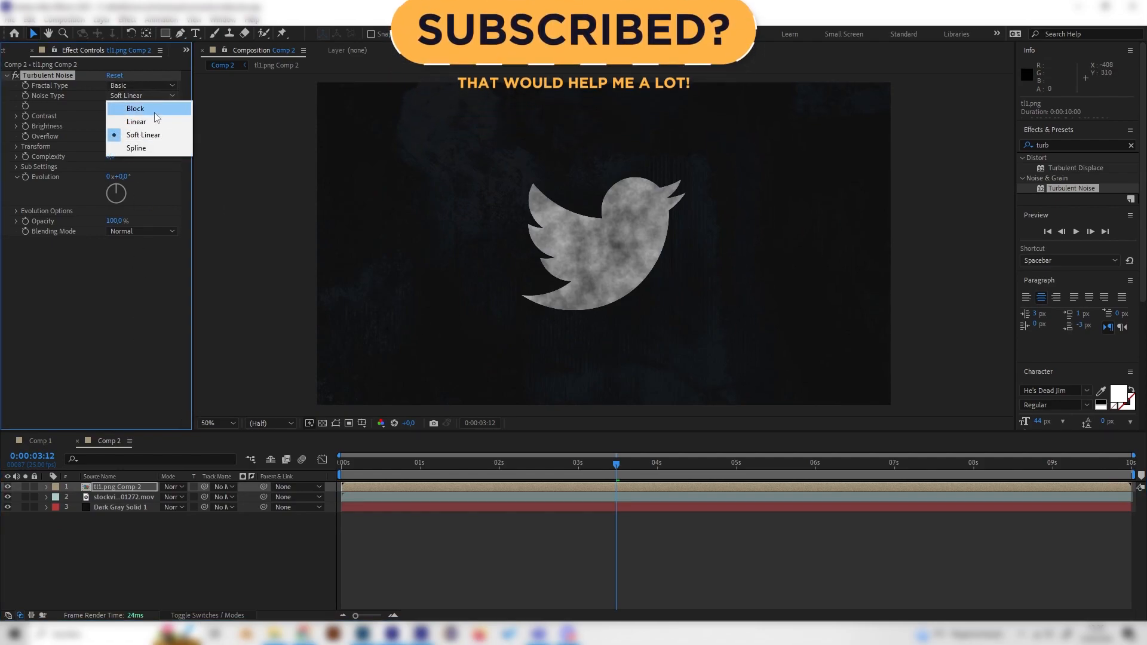
{"action": "left_click", "coordinate": [154, 111]}
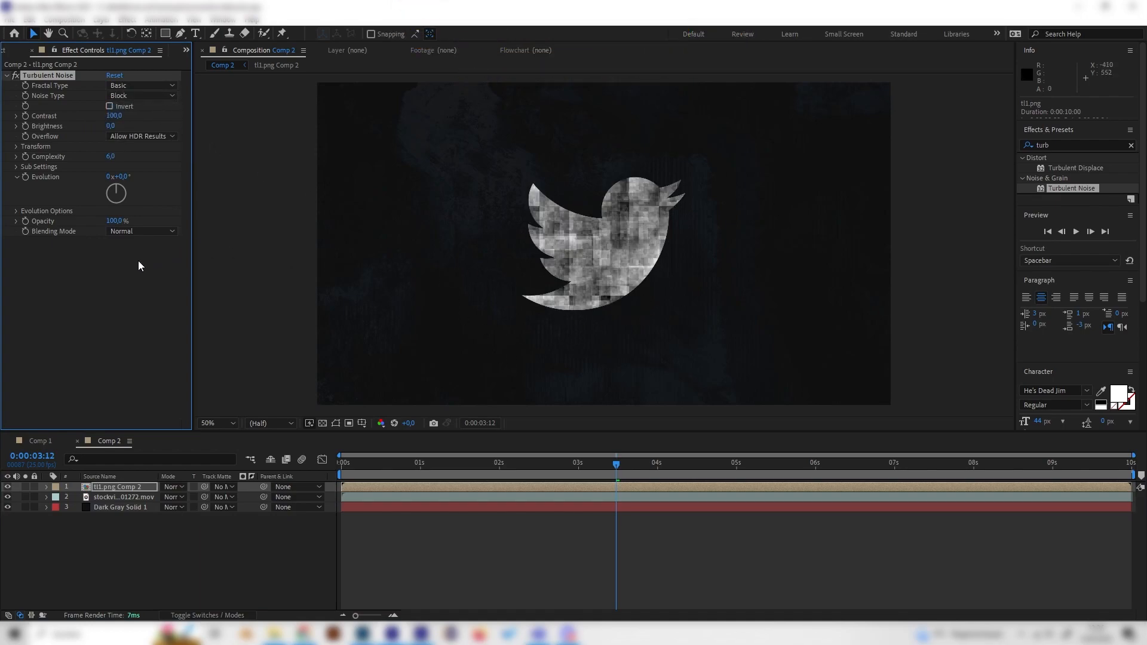
{"action": "mouse_move", "coordinate": [120, 115]}
{"action": "left_mouse_down"}
{"action": "mouse_move", "coordinate": [144, 110]}
{"action": "mouse_move", "coordinate": [126, 115]}
{"action": "left_mouse_up"}
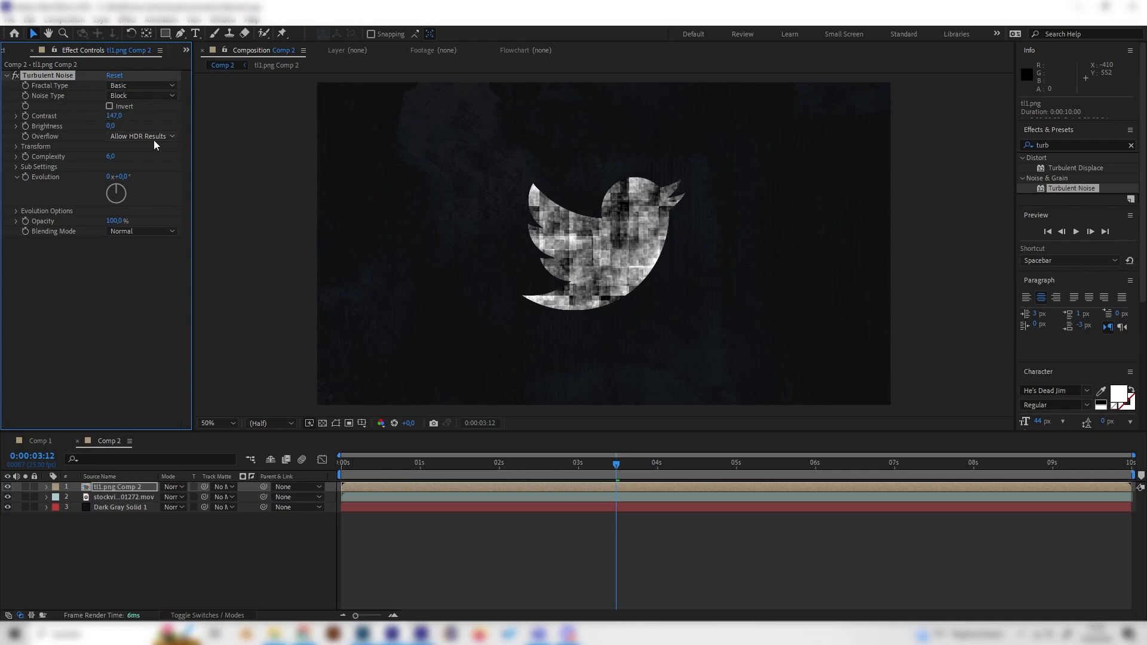
Try a Complexity of 1 for the Turbulent Noise, then undo the change
{"action": "left_click", "coordinate": [113, 158]}
{"action": "type", "text": "19"}
{"action": "key", "text": "Return"}
{"action": "left_click", "coordinate": [113, 157]}
{"action": "key", "text": "Return"}
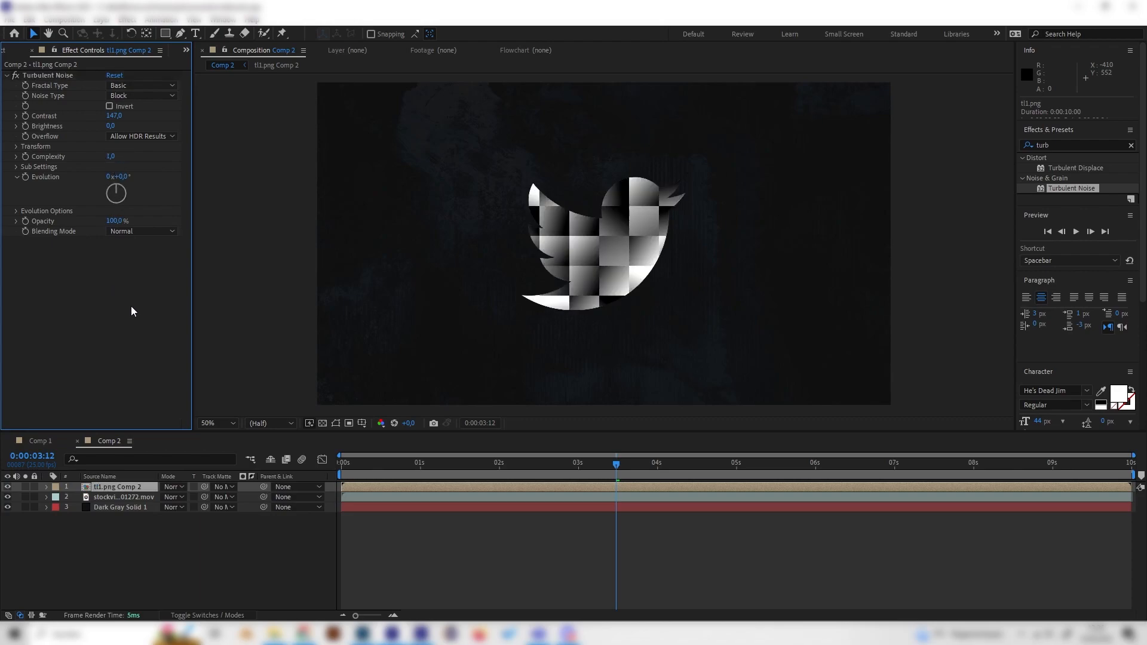
{"action": "key", "text": "ctrl+z"}
{"action": "left_click_drag", "start_coordinate": [113, 159], "coordinate": [106, 159]}
{"action": "left_click", "coordinate": [128, 293]}
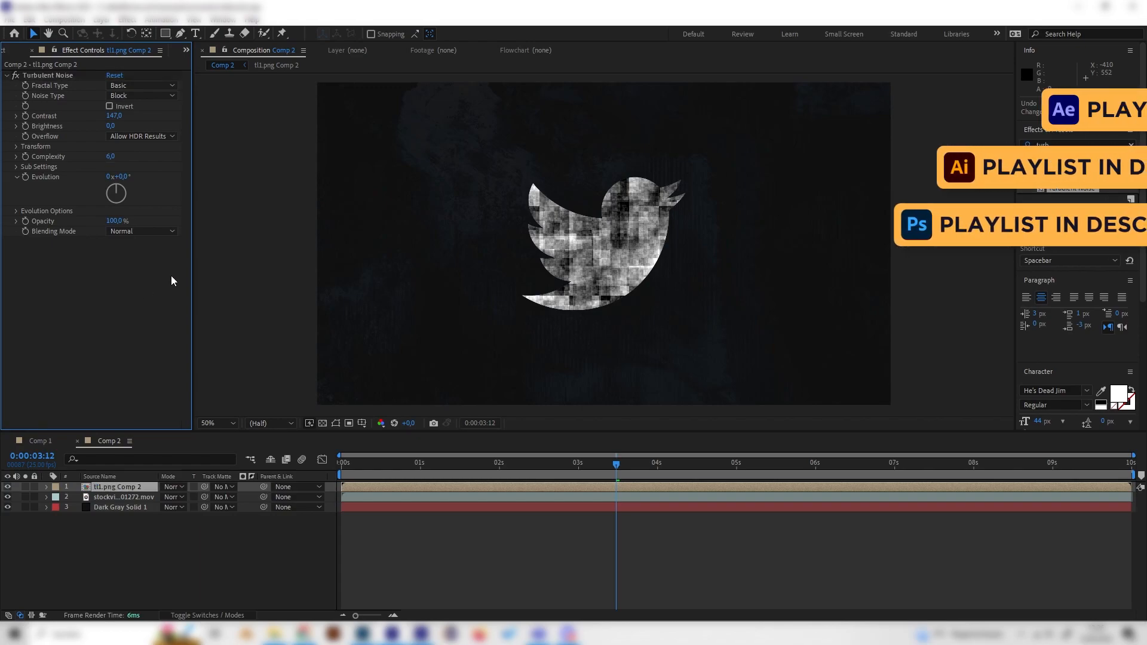
Move the playhead to the start of the timeline and set a keyframe on Evolution
{"action": "left_click_drag", "start_coordinate": [407, 464], "coordinate": [284, 525]}
{"action": "key", "text": "ctrl+z"}
{"action": "left_click_drag", "start_coordinate": [360, 464], "coordinate": [329, 475]}
{"action": "left_click", "coordinate": [25, 177]}
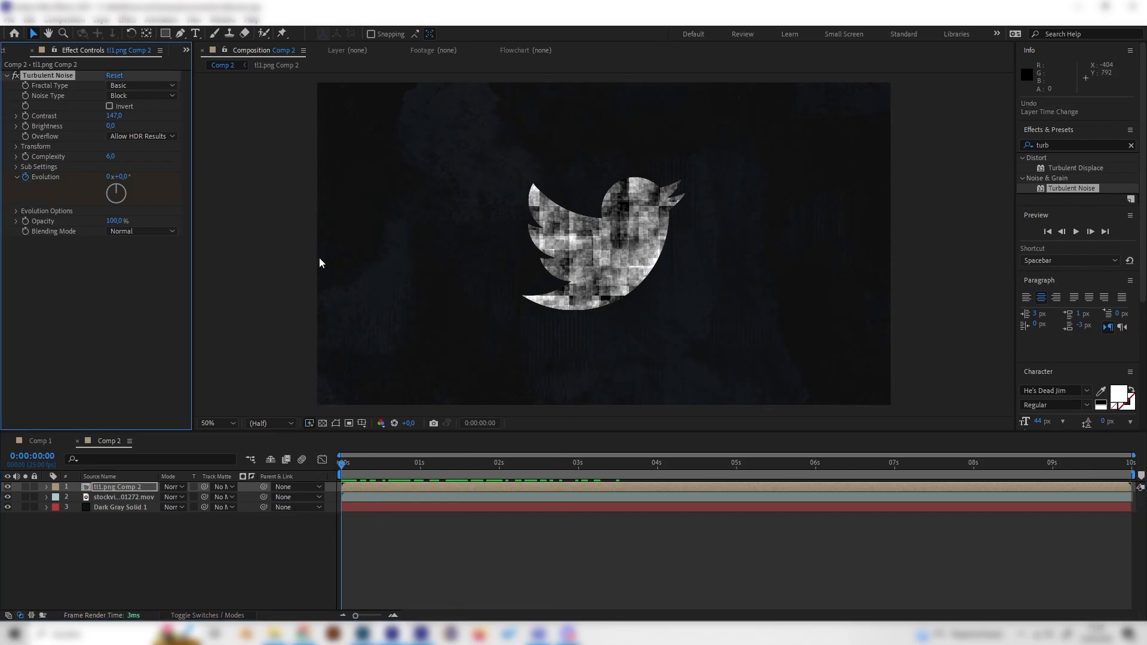
Move the playhead to the composition's end and raise Evolution to about 3x+309° for a second keyframe
{"action": "left_click", "coordinate": [363, 464]}
{"action": "left_click_drag", "start_coordinate": [378, 464], "coordinate": [1136, 505]}
{"action": "mouse_move", "coordinate": [117, 194]}
{"action": "left_mouse_down"}
{"action": "mouse_move", "coordinate": [123, 215]}
{"action": "mouse_move", "coordinate": [141, 205]}
{"action": "mouse_move", "coordinate": [145, 238]}
{"action": "mouse_move", "coordinate": [116, 193]}
{"action": "mouse_move", "coordinate": [112, 213]}
{"action": "mouse_move", "coordinate": [102, 185]}
{"action": "mouse_move", "coordinate": [106, 195]}
{"action": "mouse_move", "coordinate": [117, 176]}
{"action": "left_mouse_up"}
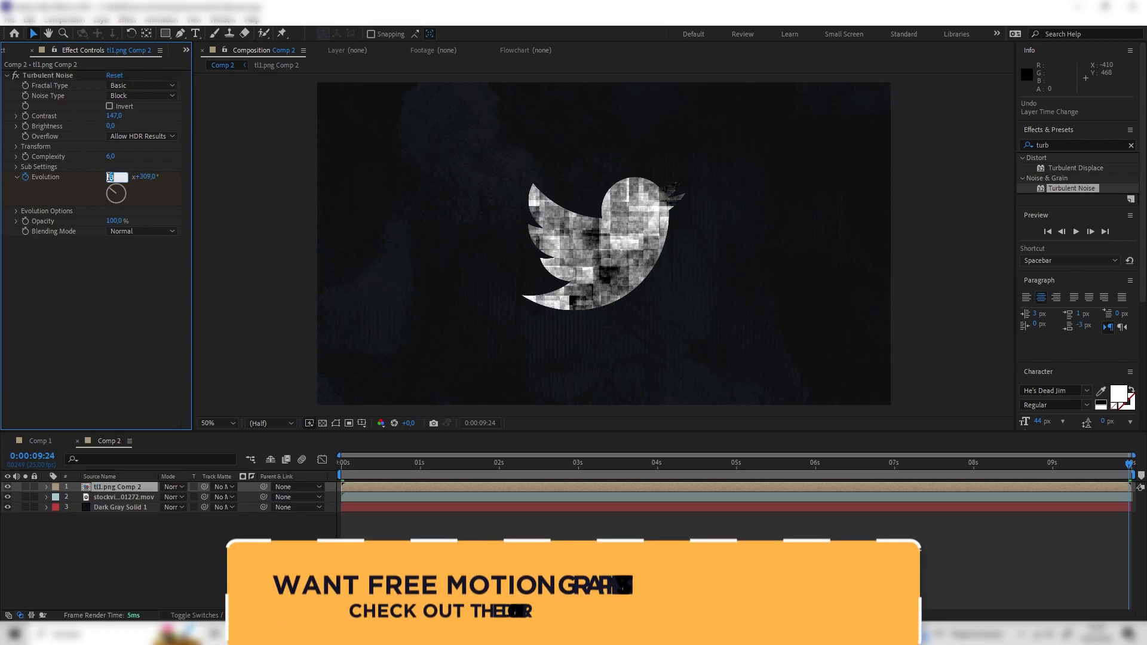
Preview the evolving noise animation and park the playhead around 2 seconds
{"action": "left_click", "coordinate": [592, 470]}
{"action": "key", "text": "space"}
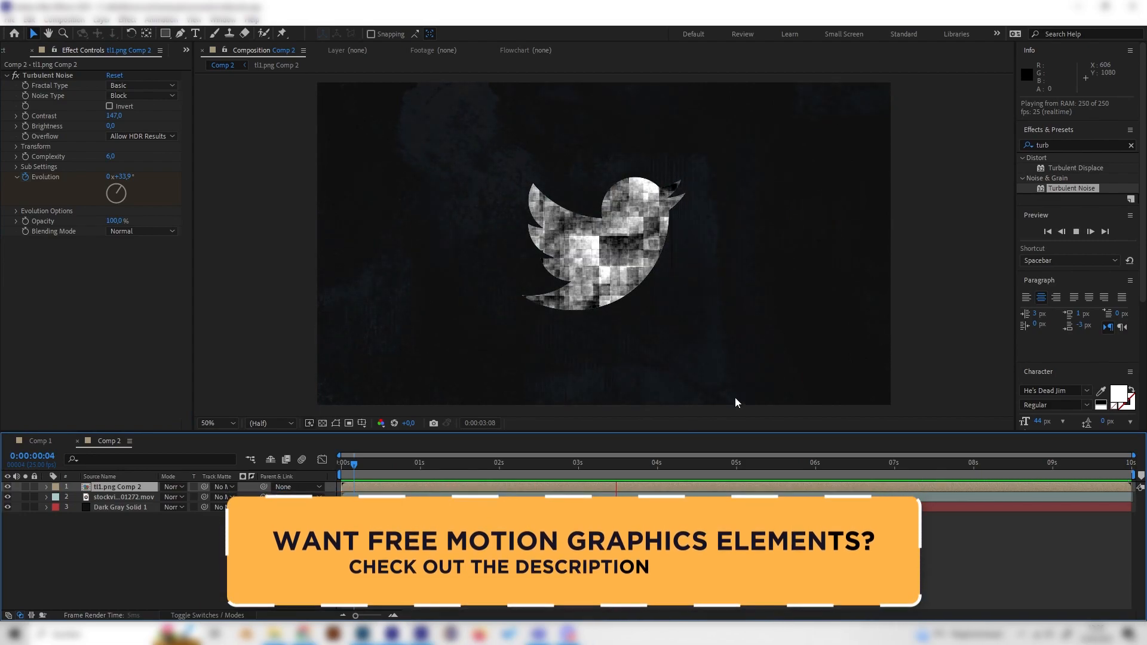
{"action": "left_click_drag", "start_coordinate": [621, 462], "coordinate": [527, 468]}
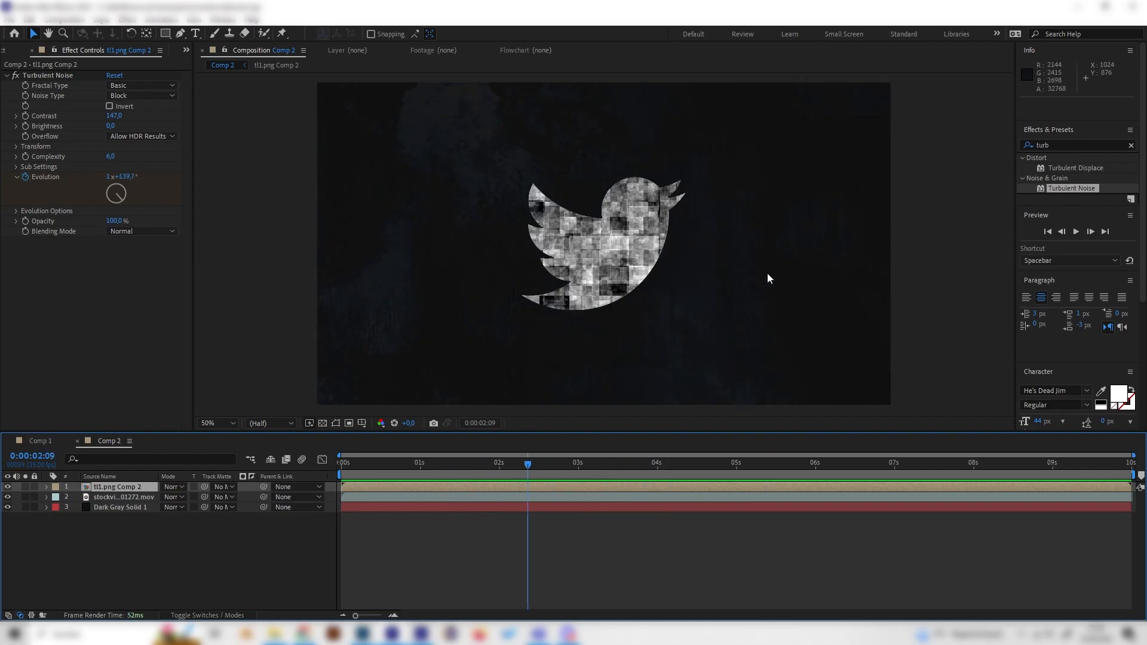
Search the effects for "trit" and apply Tritone to the logo layer
{"action": "key", "text": "ctrl+5"}
{"action": "type", "text": "trit"}
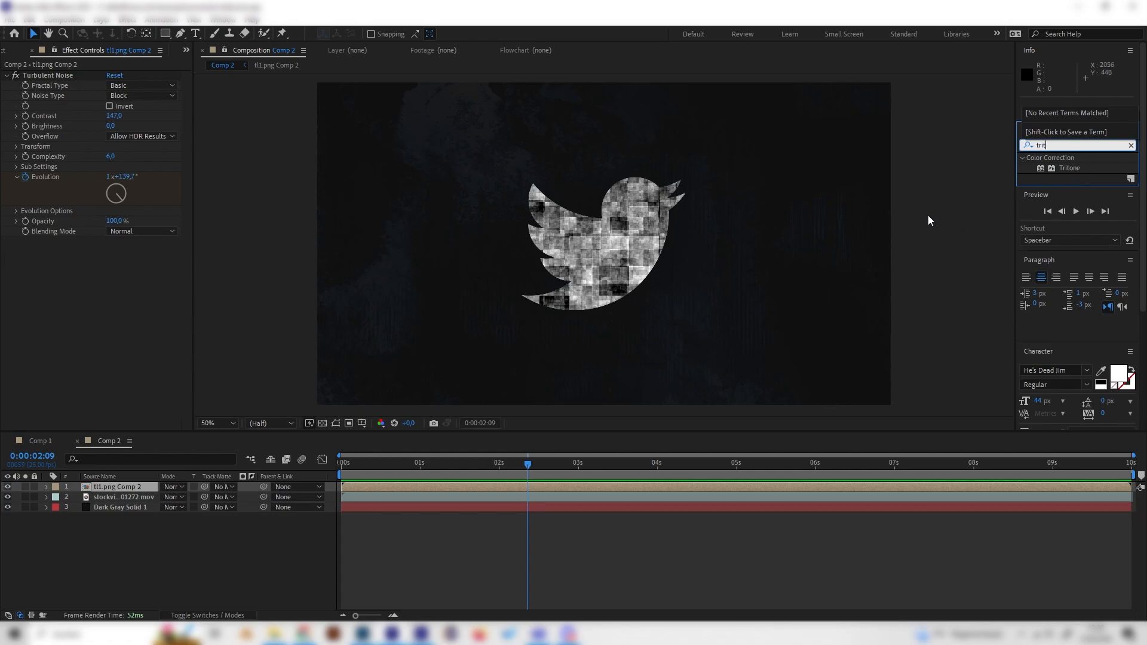
{"action": "left_click_drag", "start_coordinate": [1067, 168], "coordinate": [69, 299]}
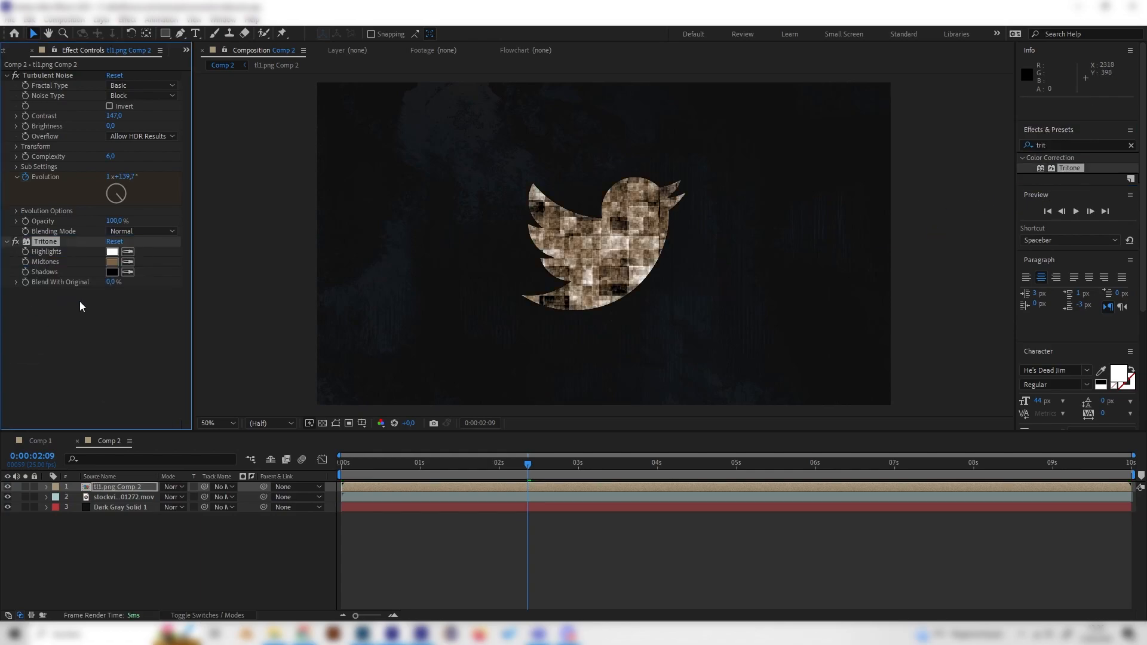
Set Tritone's Midtones colour to light blue #74ACFF
{"action": "left_click", "coordinate": [113, 263]}
{"action": "left_click", "coordinate": [182, 97]}
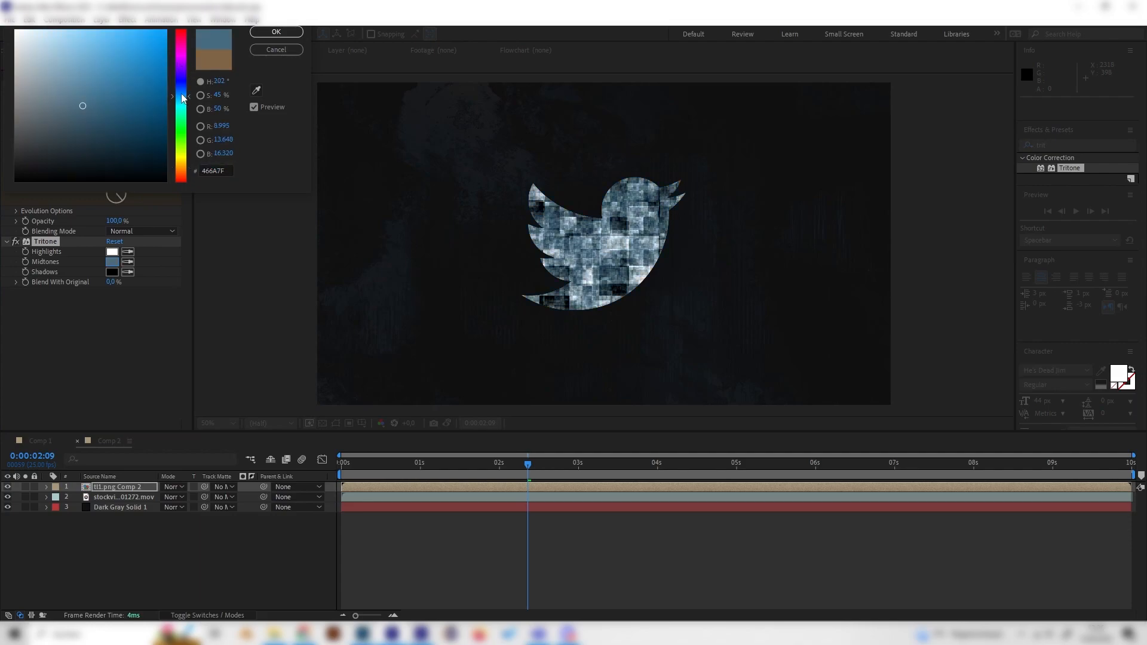
{"action": "left_click", "coordinate": [181, 91]}
{"action": "left_click", "coordinate": [107, 29]}
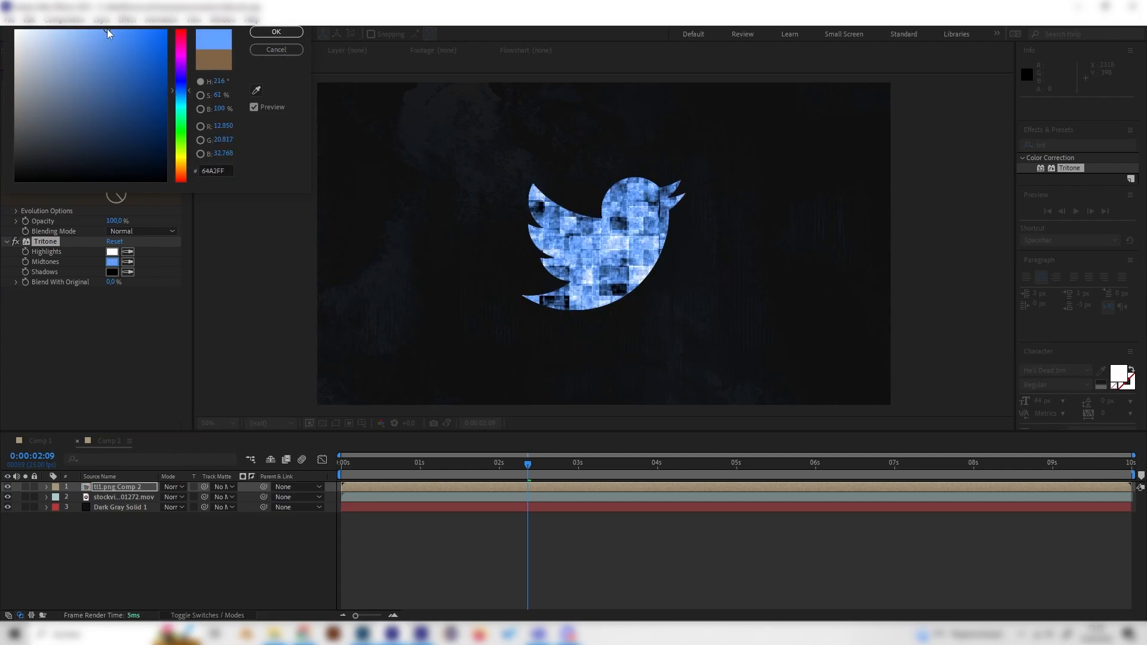
{"action": "left_click", "coordinate": [97, 29]}
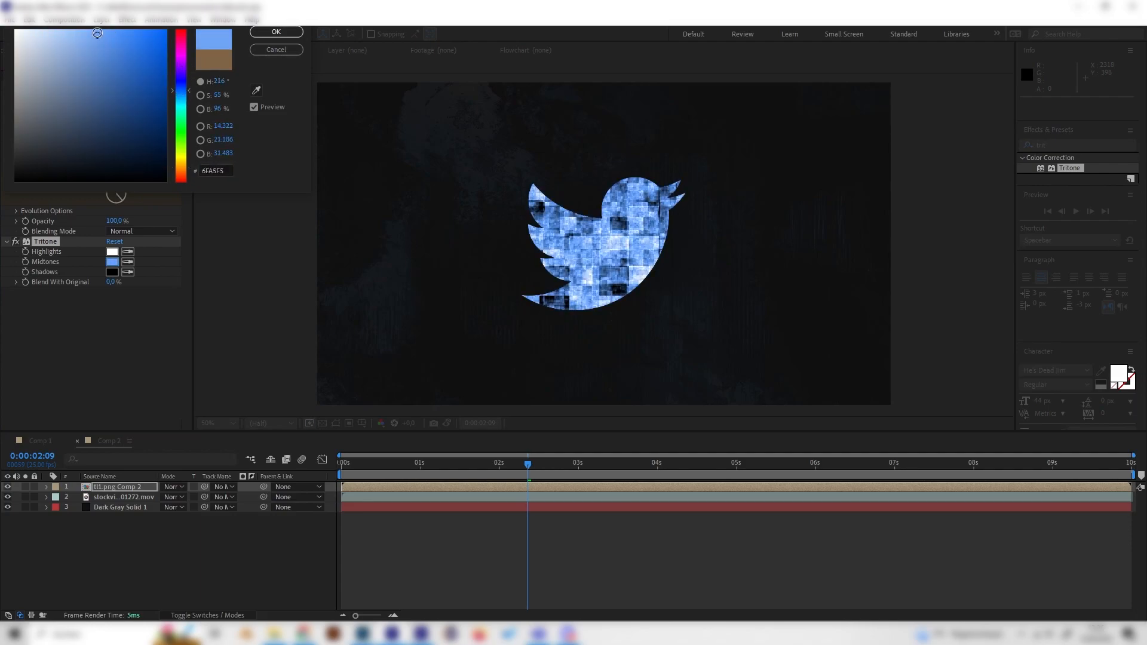
{"action": "left_click", "coordinate": [182, 92]}
{"action": "left_click", "coordinate": [269, 33]}
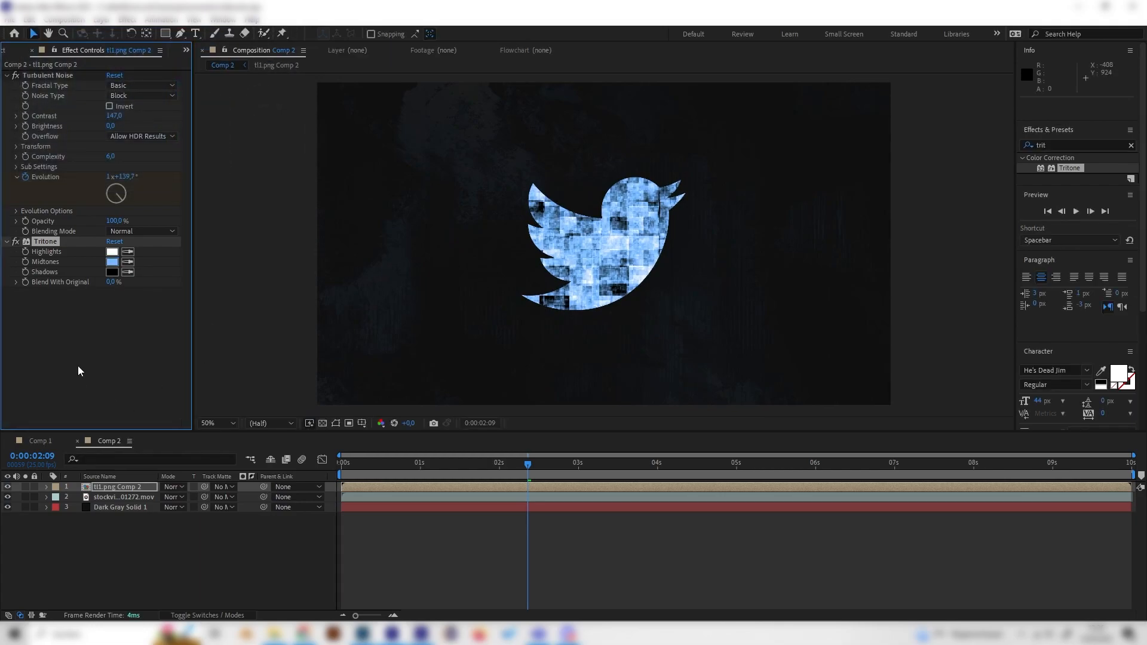
Set Tritone's Shadows colour to a very dark navy blue
{"action": "left_click", "coordinate": [112, 271]}
{"action": "left_click", "coordinate": [182, 91]}
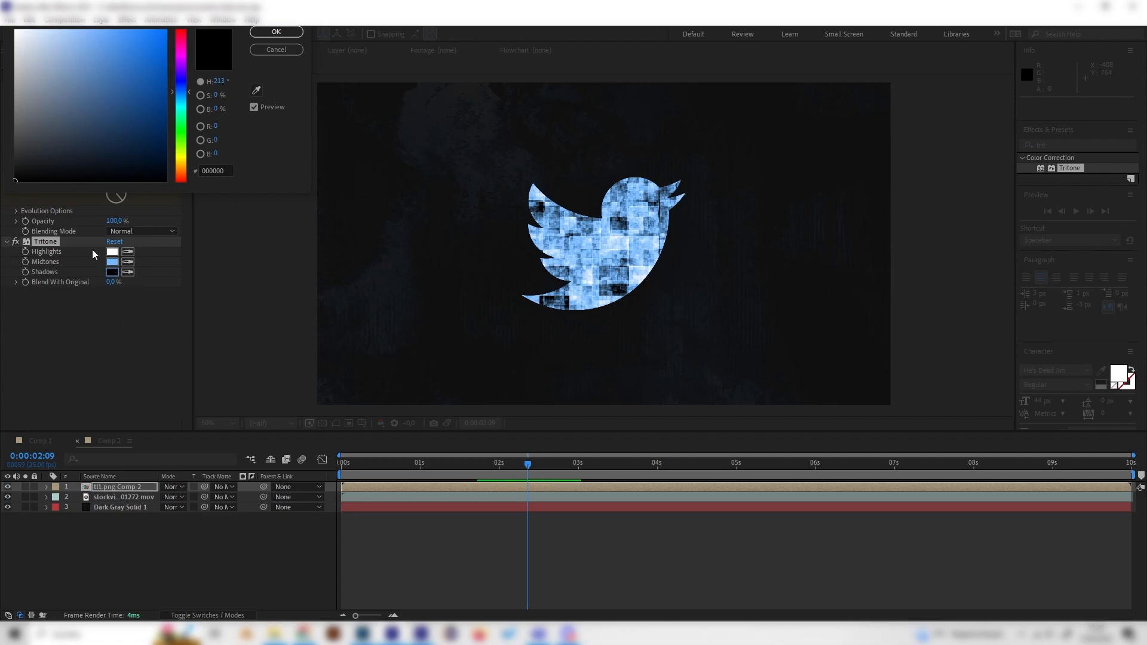
{"action": "left_click", "coordinate": [130, 172]}
{"action": "left_click", "coordinate": [127, 168]}
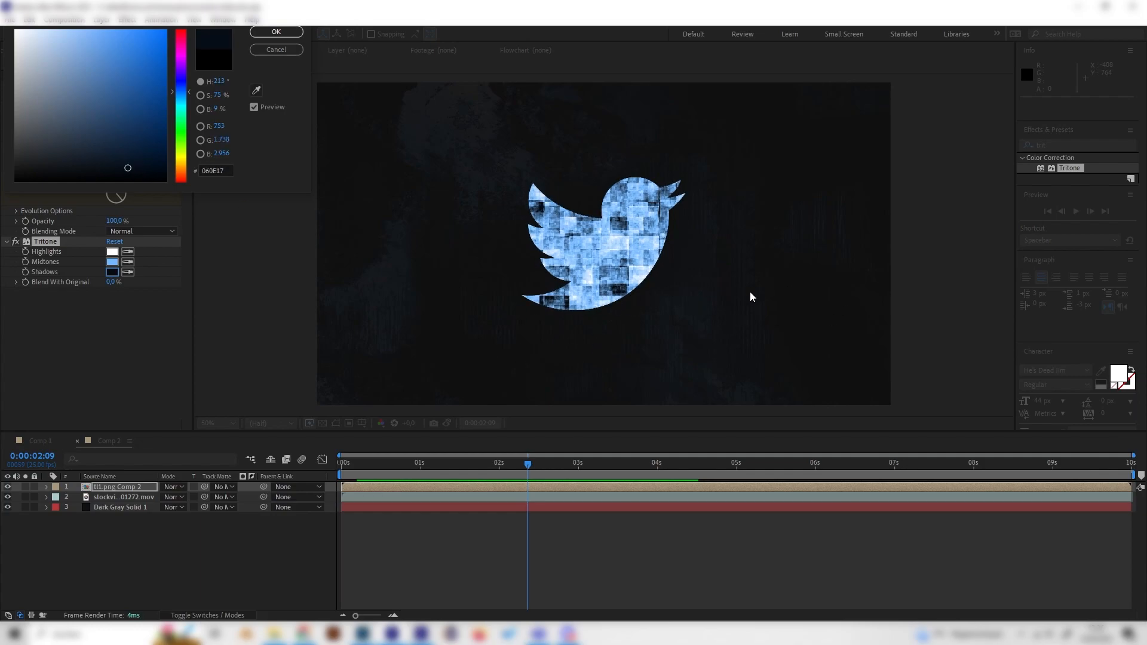
{"action": "left_click", "coordinate": [130, 159]}
{"action": "left_click", "coordinate": [290, 33]}
{"action": "left_click", "coordinate": [14, 242]}
{"action": "left_click", "coordinate": [14, 242]}
{"action": "left_click", "coordinate": [15, 242]}
{"action": "left_click", "coordinate": [15, 242]}
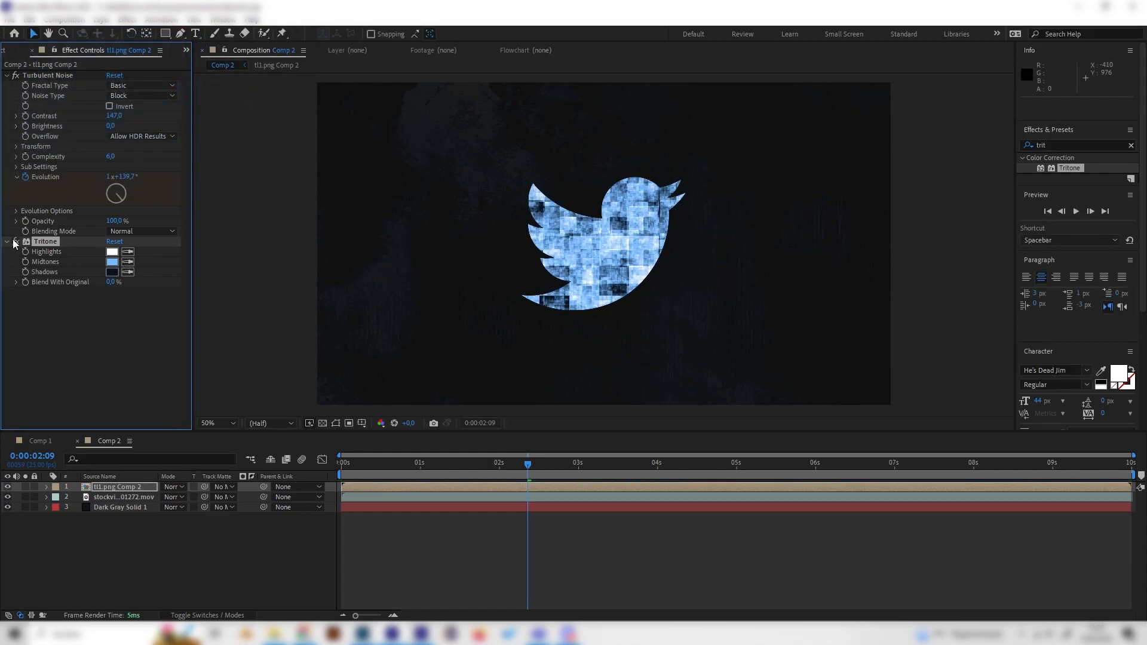
{"action": "left_click", "coordinate": [52, 378]}
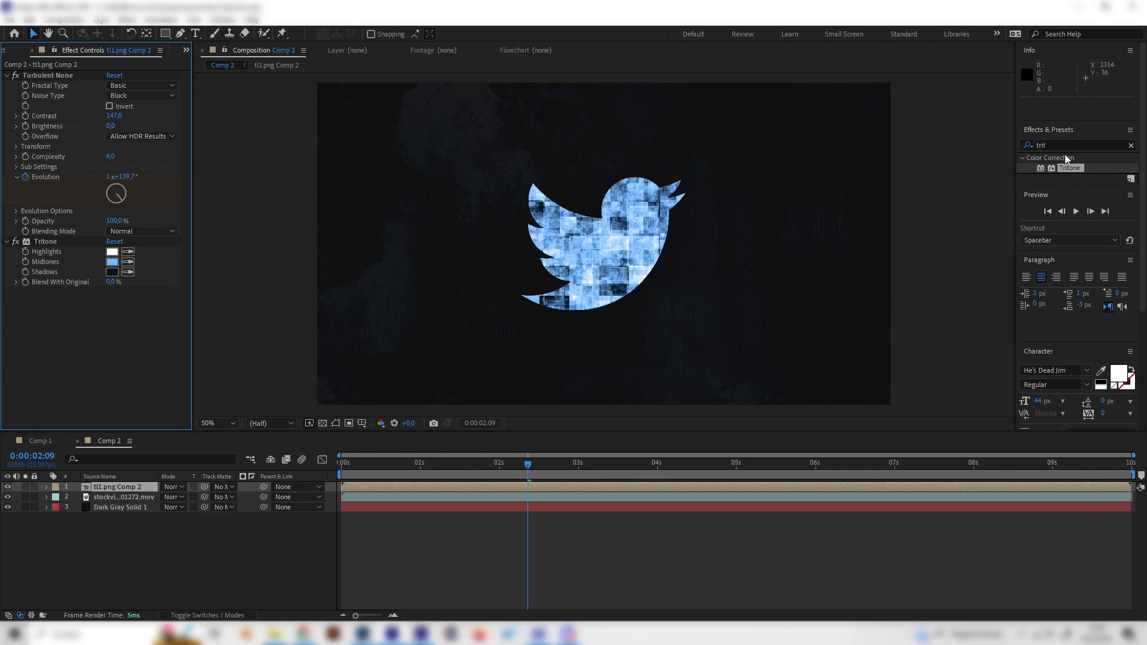
Search the effects for "glow" and apply the Stylize Glow effect to the logo layer
{"action": "left_click_drag", "start_coordinate": [1107, 145], "coordinate": [929, 149]}
{"action": "type", "text": "gl"}
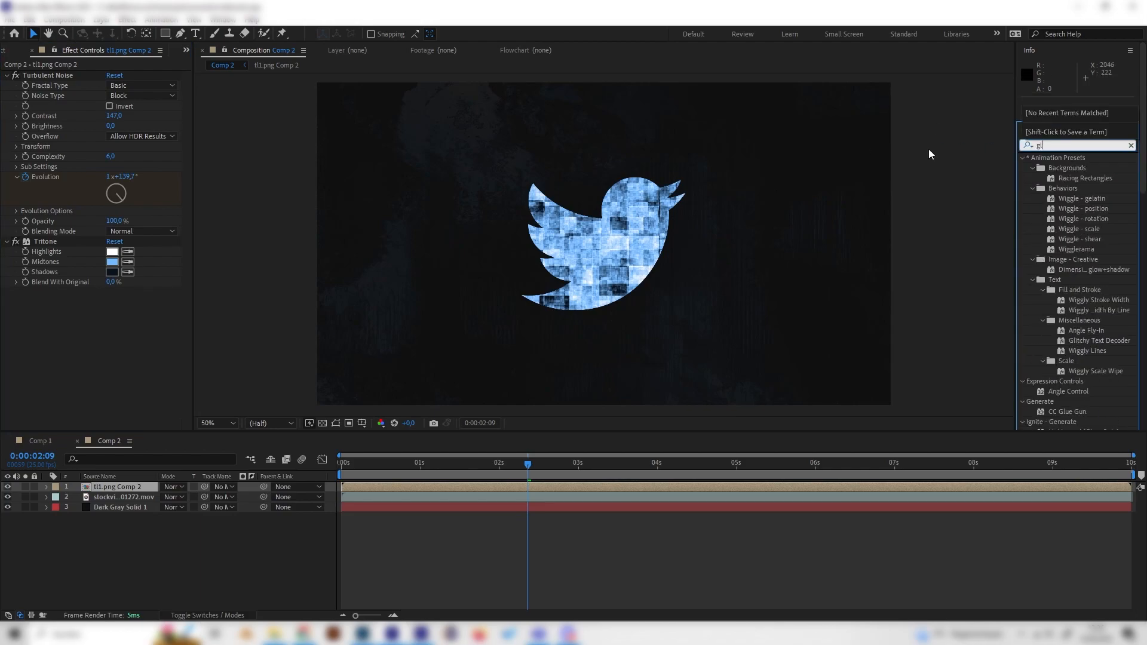
{"action": "type", "text": "ow"}
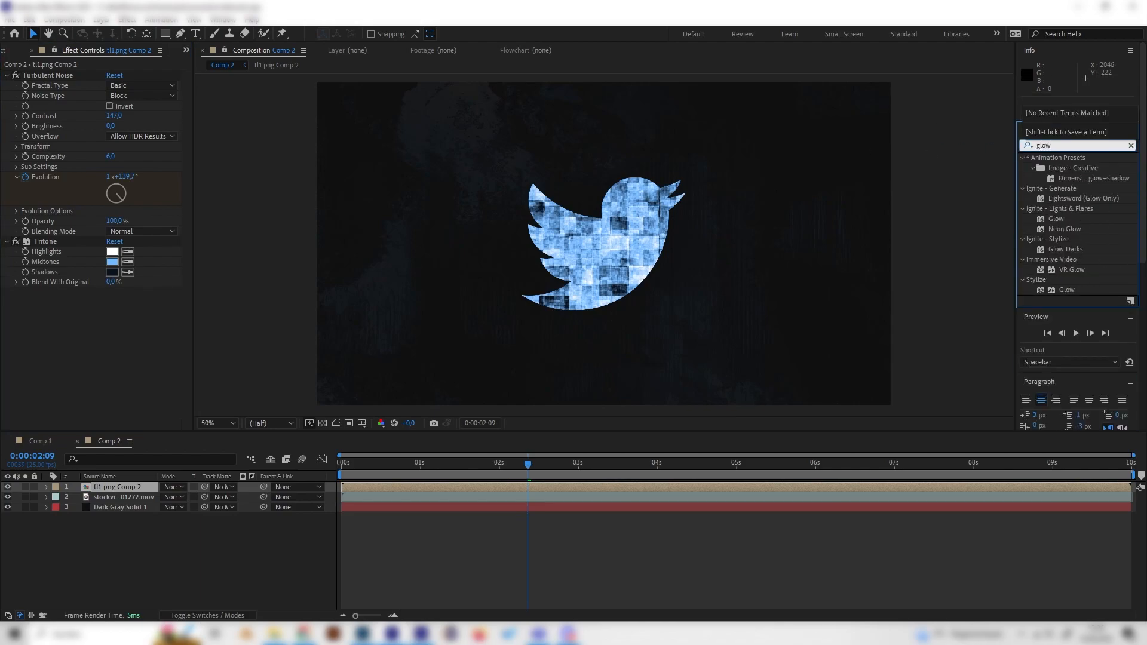
{"action": "double_click", "coordinate": [1067, 289]}
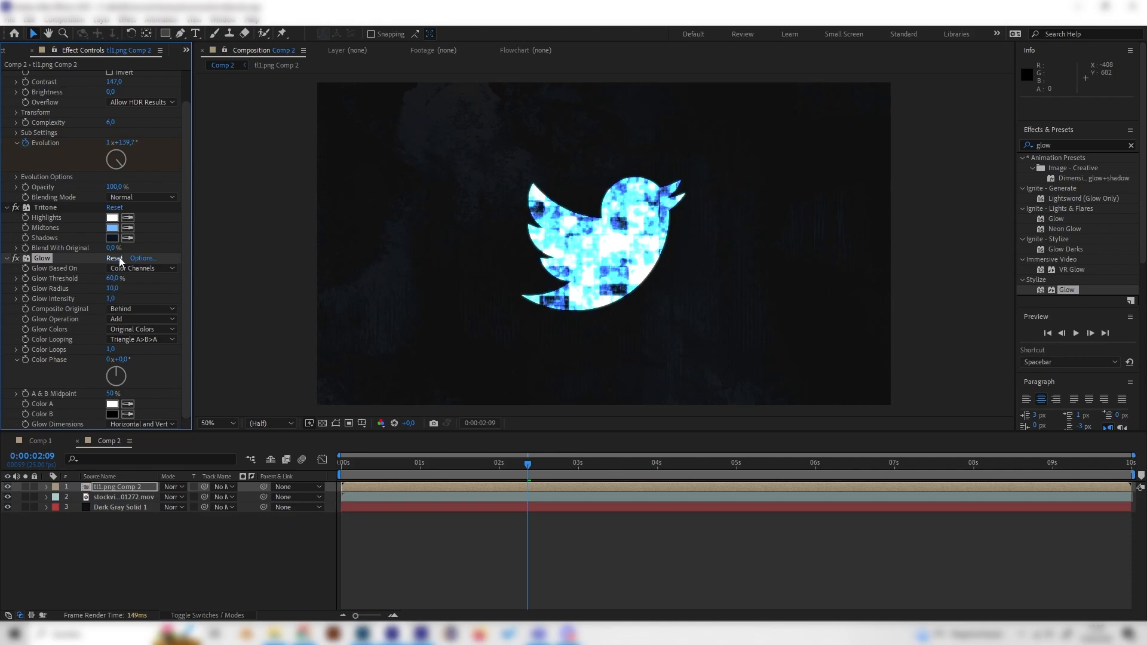
Set the Glow Radius to 162 and the Glow Threshold to 82%
{"action": "left_click_drag", "start_coordinate": [112, 289], "coordinate": [190, 290]}
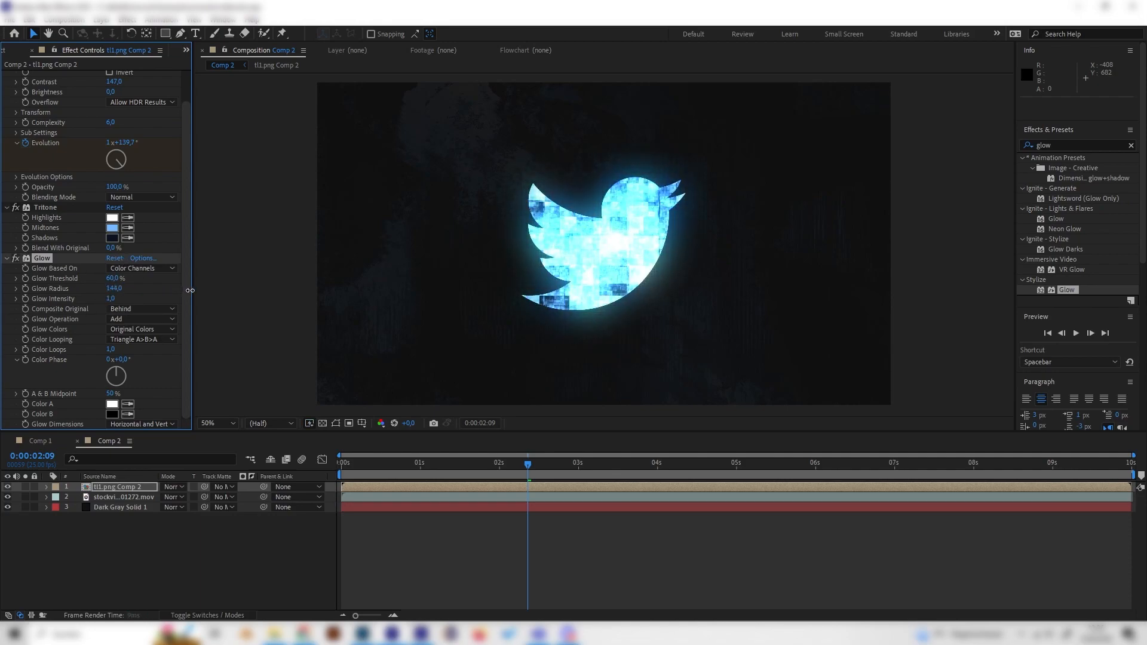
{"action": "mouse_move", "coordinate": [113, 278]}
{"action": "left_mouse_down"}
{"action": "mouse_move", "coordinate": [156, 279]}
{"action": "mouse_move", "coordinate": [119, 280]}
{"action": "mouse_move", "coordinate": [129, 284]}
{"action": "left_mouse_up"}
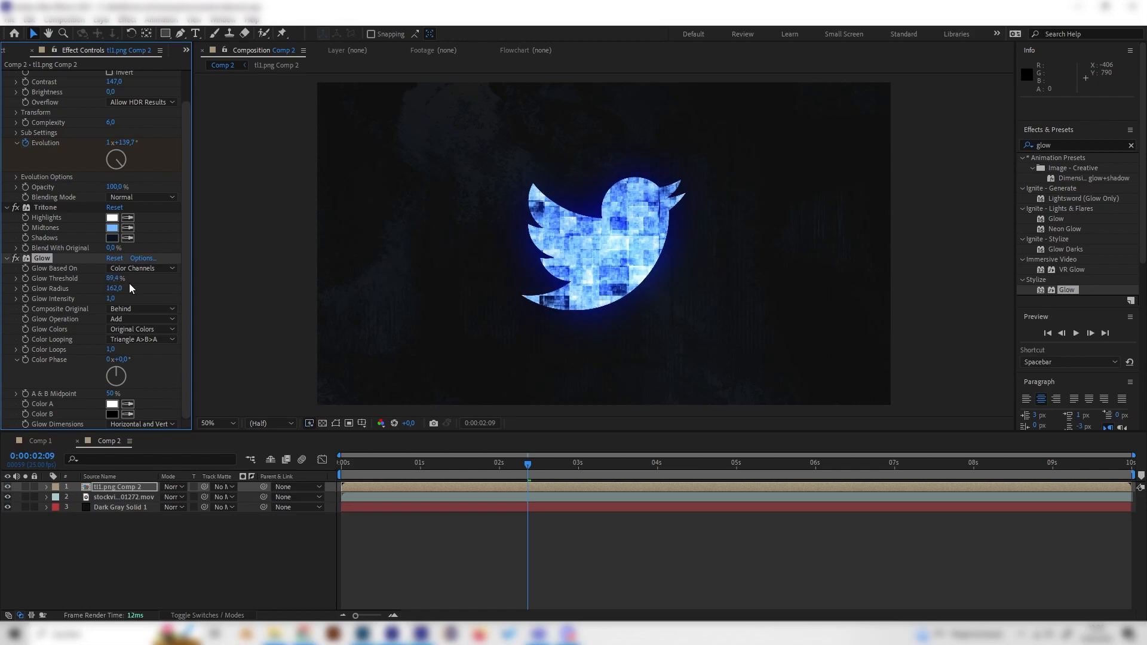
{"action": "left_click", "coordinate": [15, 259]}
{"action": "left_click", "coordinate": [15, 258]}
{"action": "left_click_drag", "start_coordinate": [110, 276], "coordinate": [98, 275]}
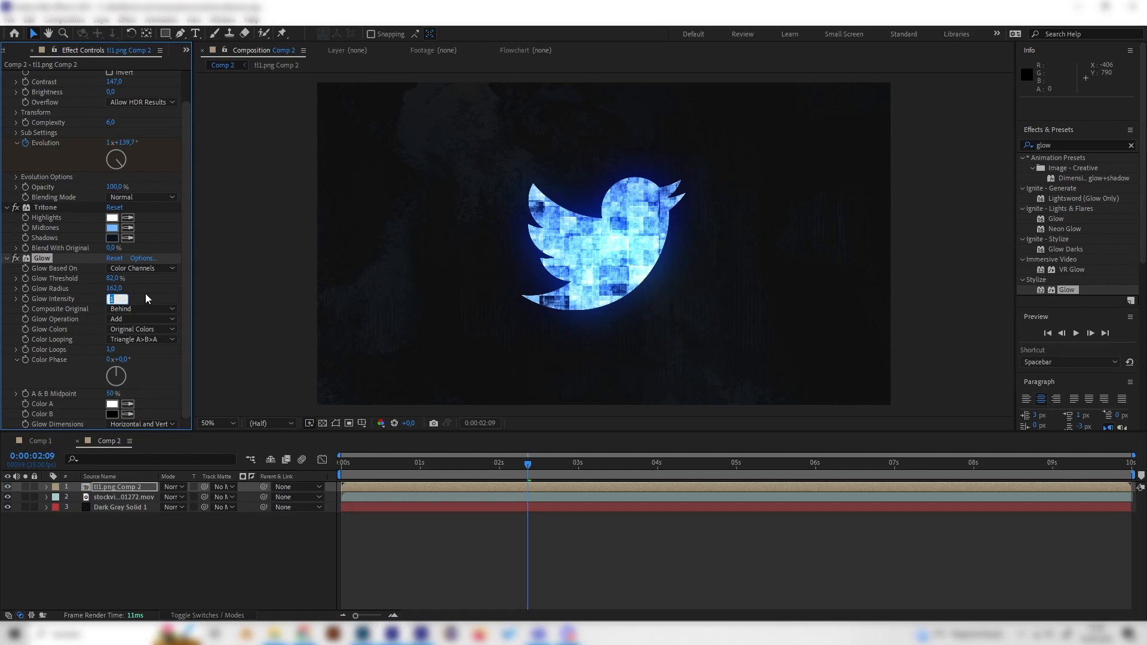
Set the Glow Intensity to 1.0
{"action": "type", "text": "0,5"}
{"action": "key", "text": "Return"}
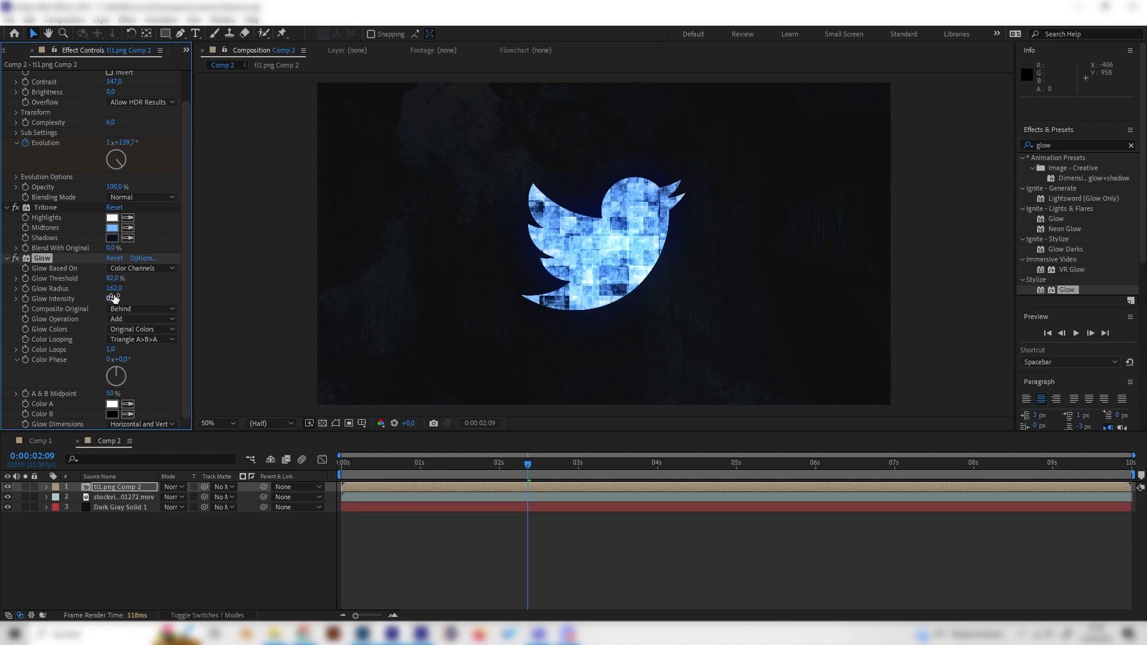
{"action": "left_click_drag", "start_coordinate": [114, 299], "coordinate": [171, 302]}
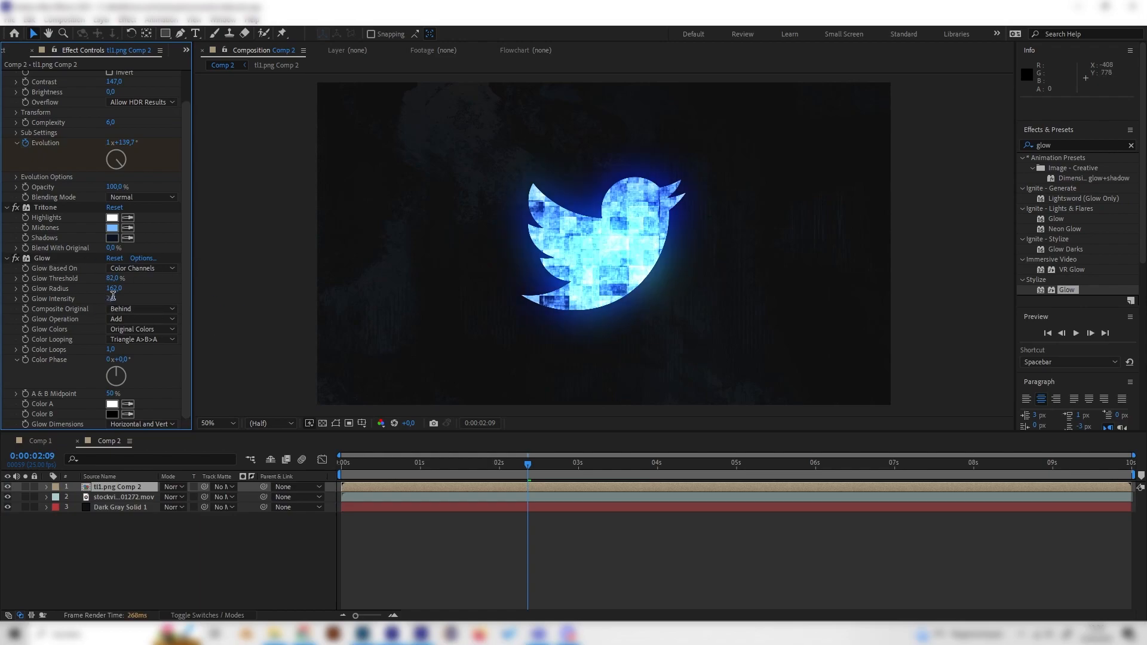
{"action": "left_click_drag", "start_coordinate": [112, 298], "coordinate": [138, 299]}
Play back the animation in both compositions to review the glowing logo
{"action": "left_click_drag", "start_coordinate": [382, 461], "coordinate": [299, 465]}
{"action": "key", "text": "space"}
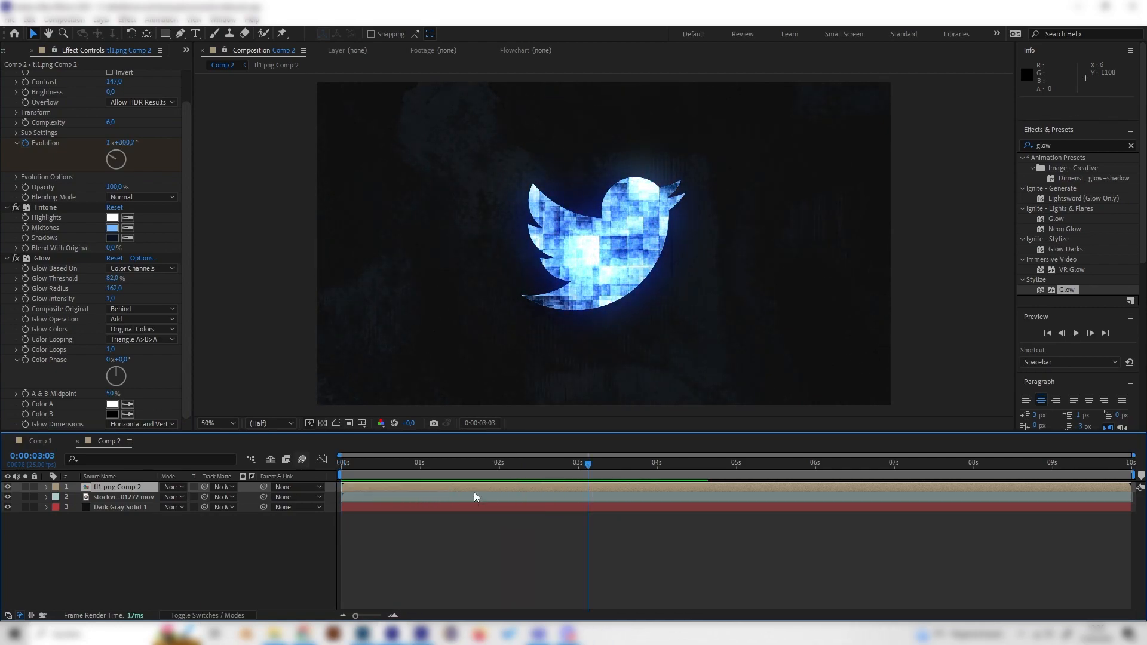
{"action": "left_click", "coordinate": [47, 442]}
{"action": "left_click_drag", "start_coordinate": [437, 464], "coordinate": [337, 472]}
{"action": "key", "text": "space"}
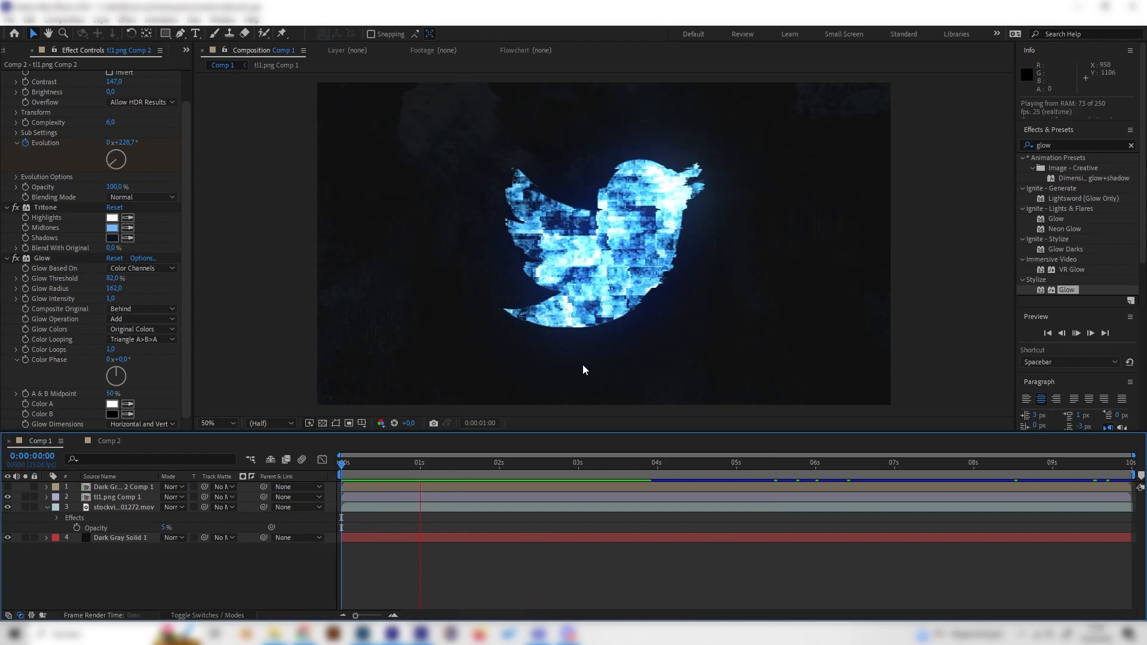
{"action": "left_click", "coordinate": [111, 441]}
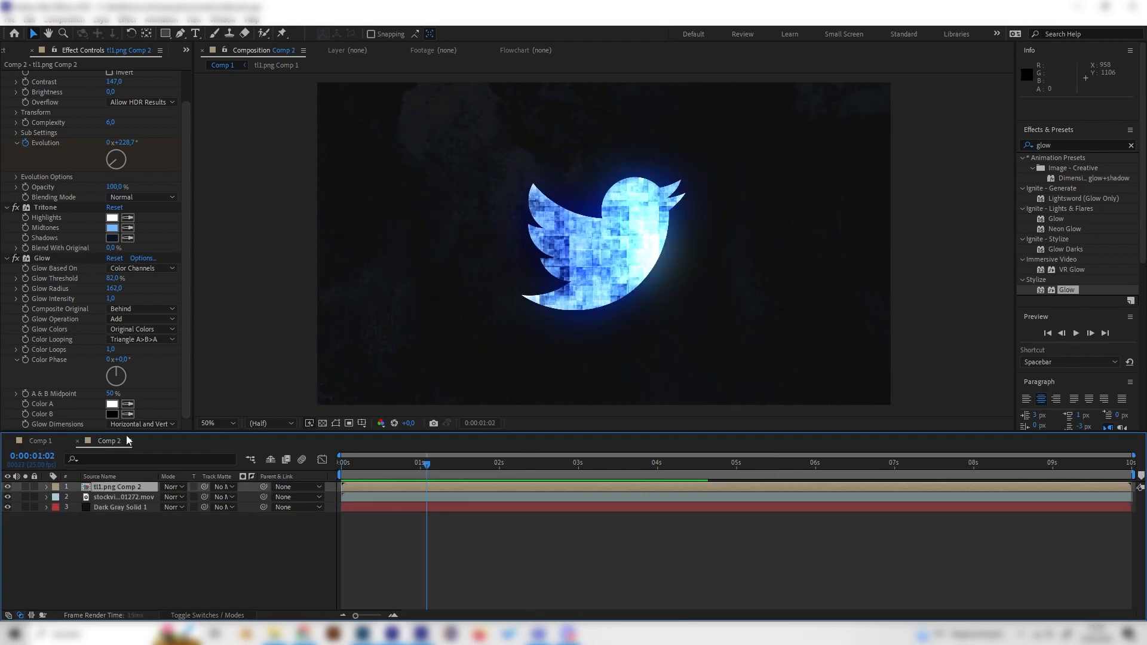
{"action": "left_click_drag", "start_coordinate": [436, 463], "coordinate": [407, 468]}
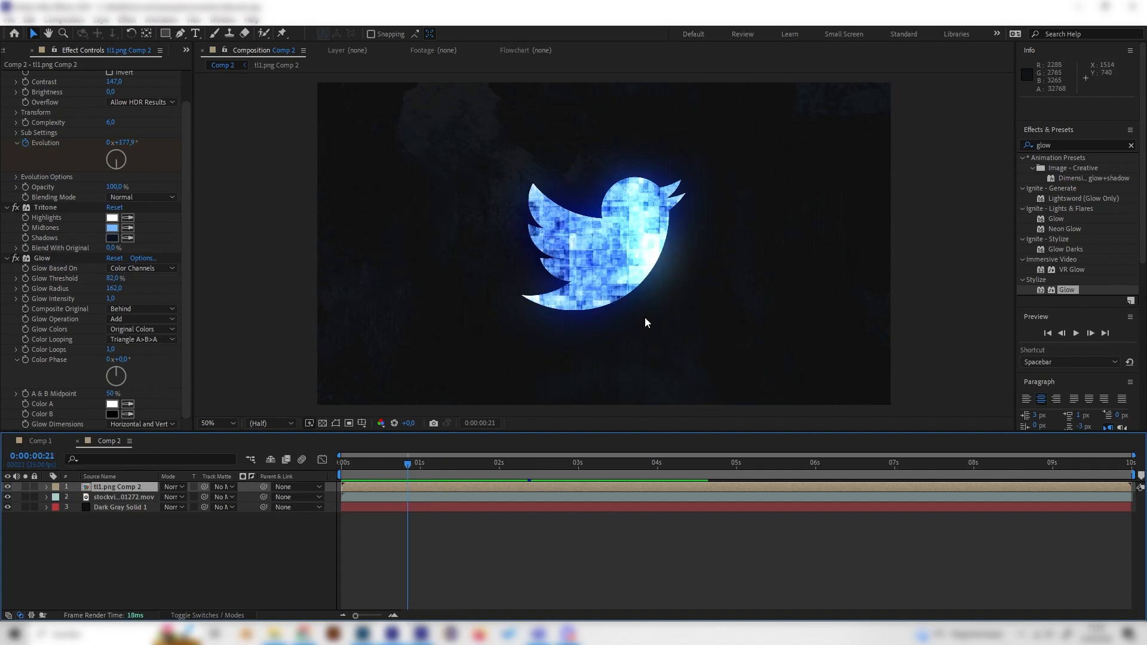
Set the Turbulent Noise Contrast on the logo layer to 200
{"action": "scroll", "coordinate": [96, 190], "scroll_direction": "up", "scroll_amount": 2}
{"action": "left_click", "coordinate": [114, 116]}
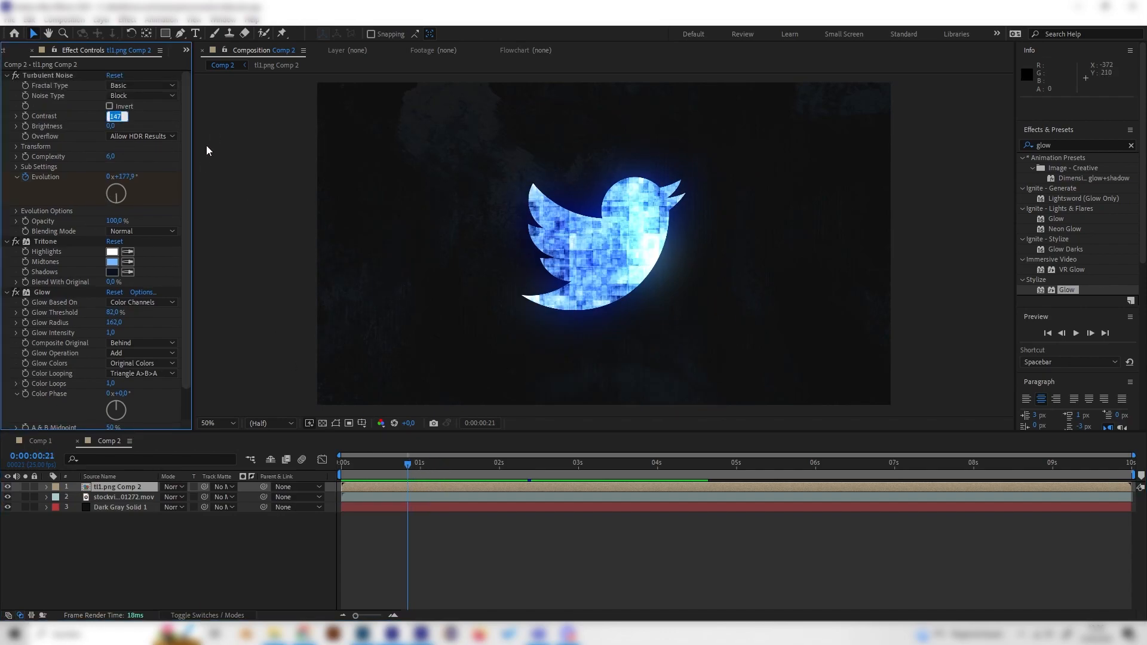
{"action": "type", "text": "3"}
{"action": "key", "text": "Return"}
{"action": "left_click", "coordinate": [113, 116]}
{"action": "type", "text": "300"}
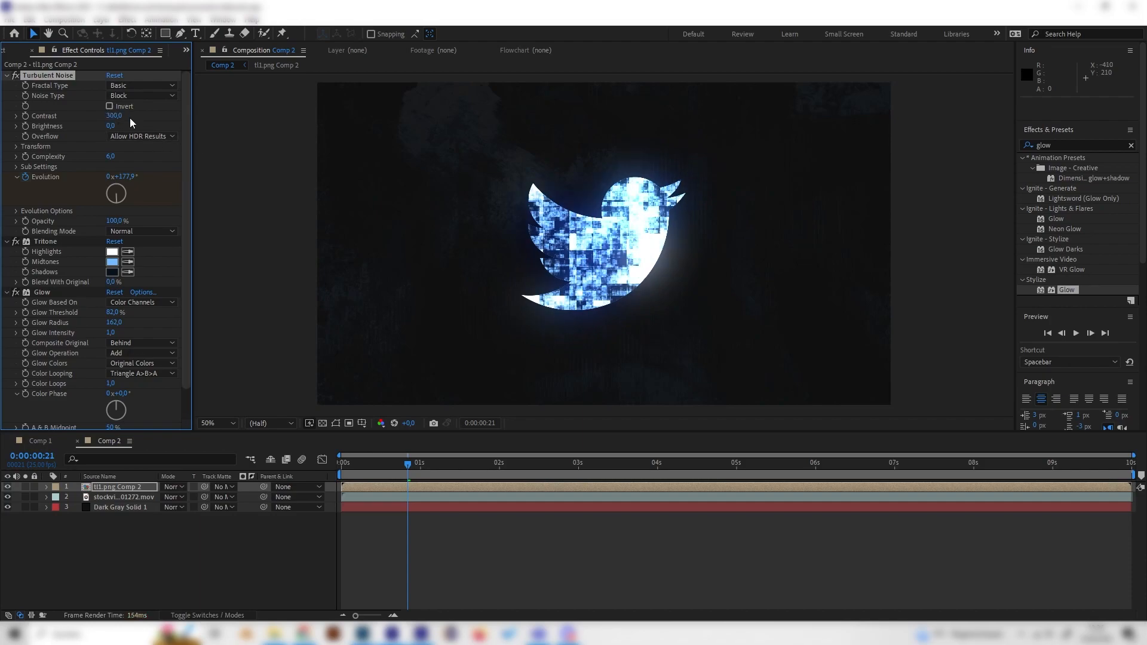
{"action": "left_click_drag", "start_coordinate": [425, 467], "coordinate": [549, 467]}
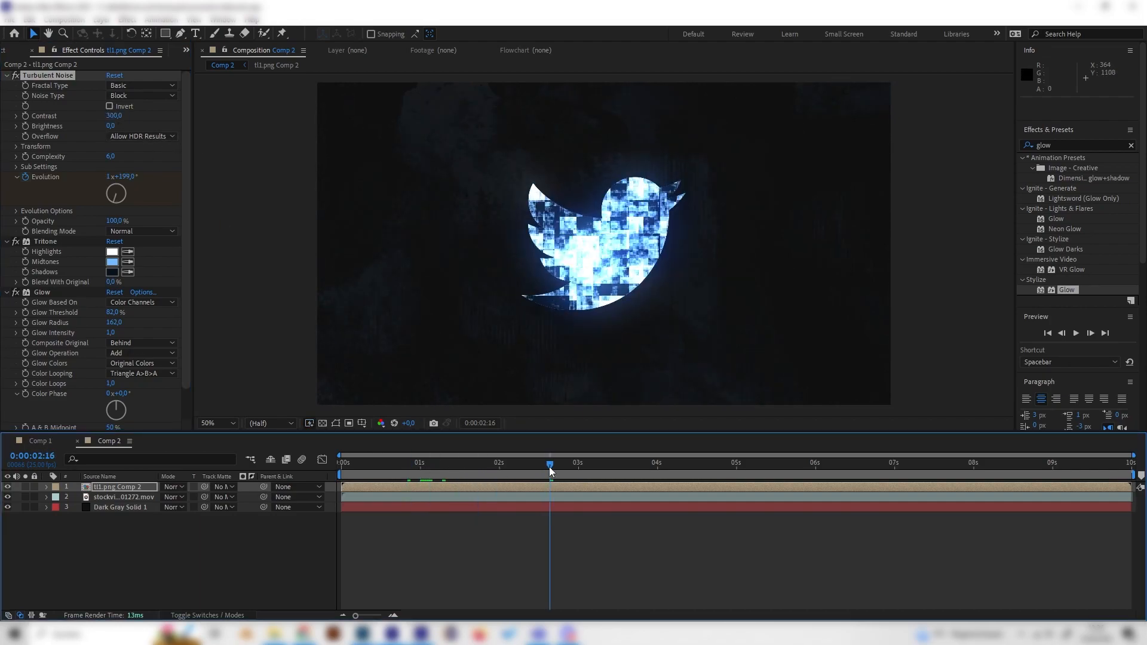
{"action": "left_click", "coordinate": [113, 116]}
{"action": "type", "text": "200"}
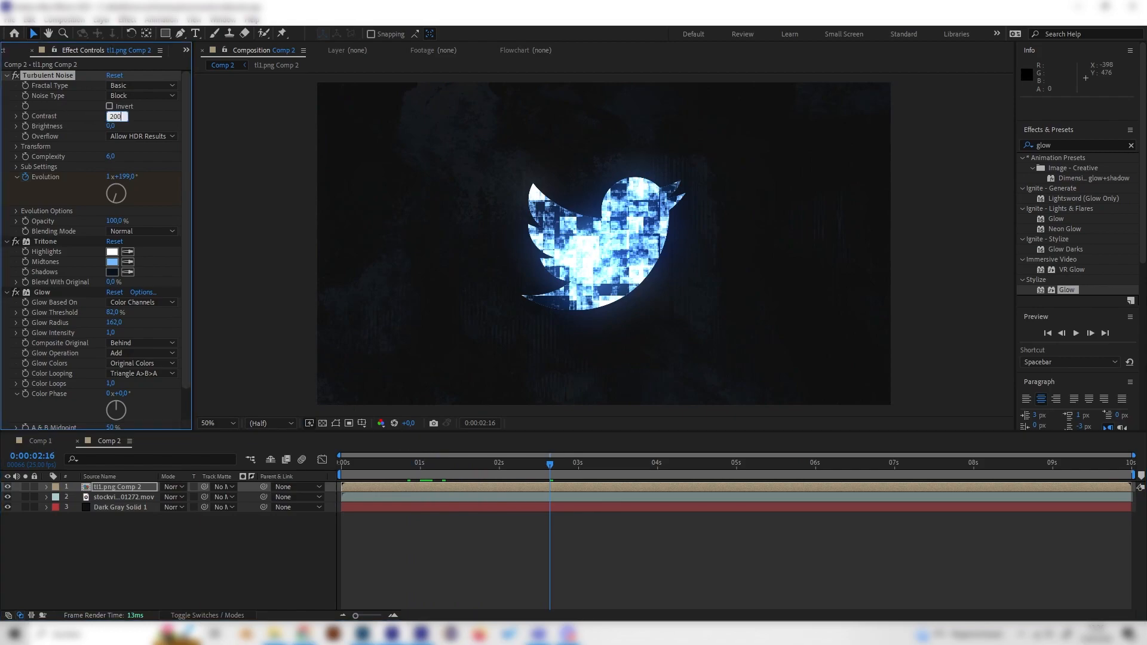
{"action": "key", "text": "Return"}
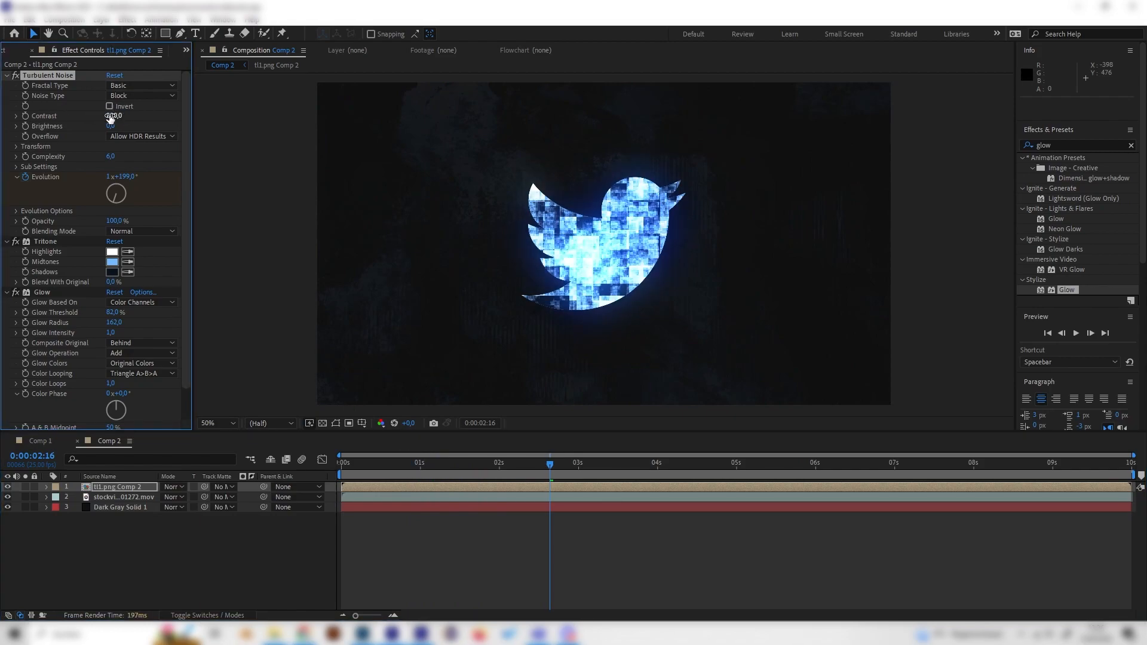
{"action": "left_click_drag", "start_coordinate": [489, 468], "coordinate": [389, 483]}
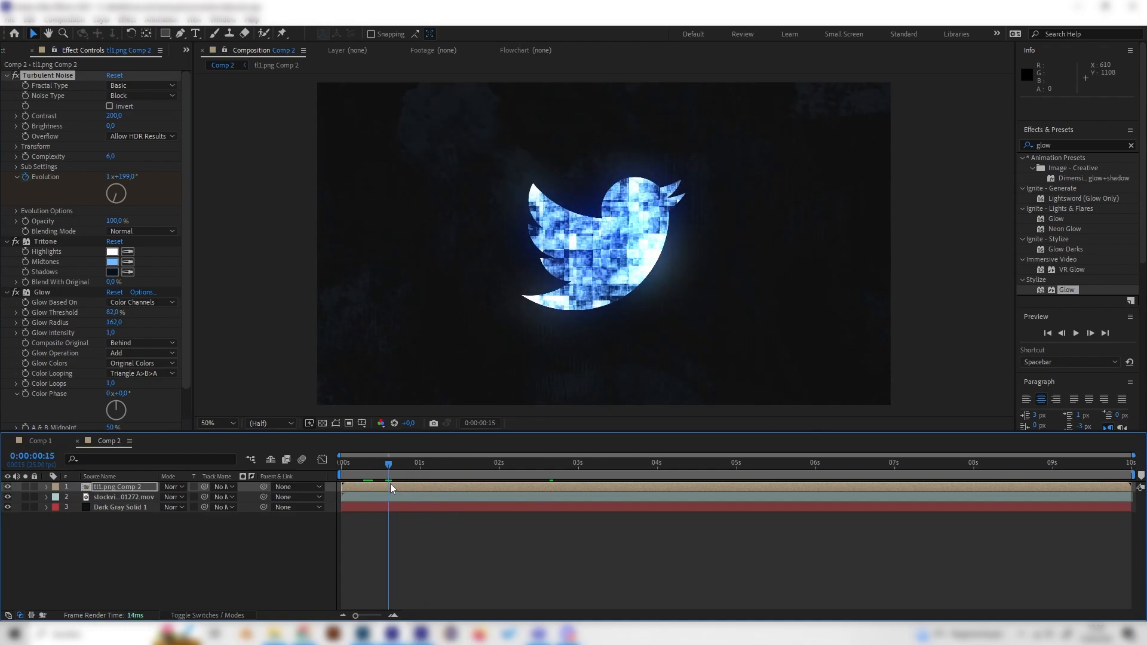
Create a new dark gray full-frame solid layer in Comp 2
{"action": "left_click", "coordinate": [238, 526]}
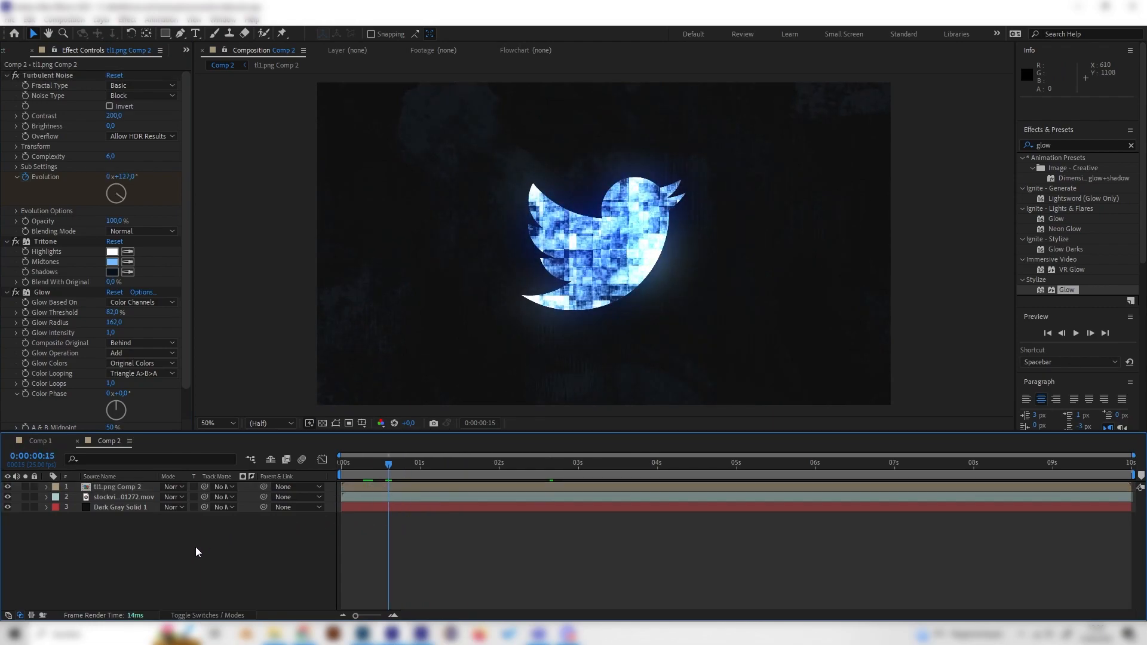
{"action": "left_click", "coordinate": [39, 441]}
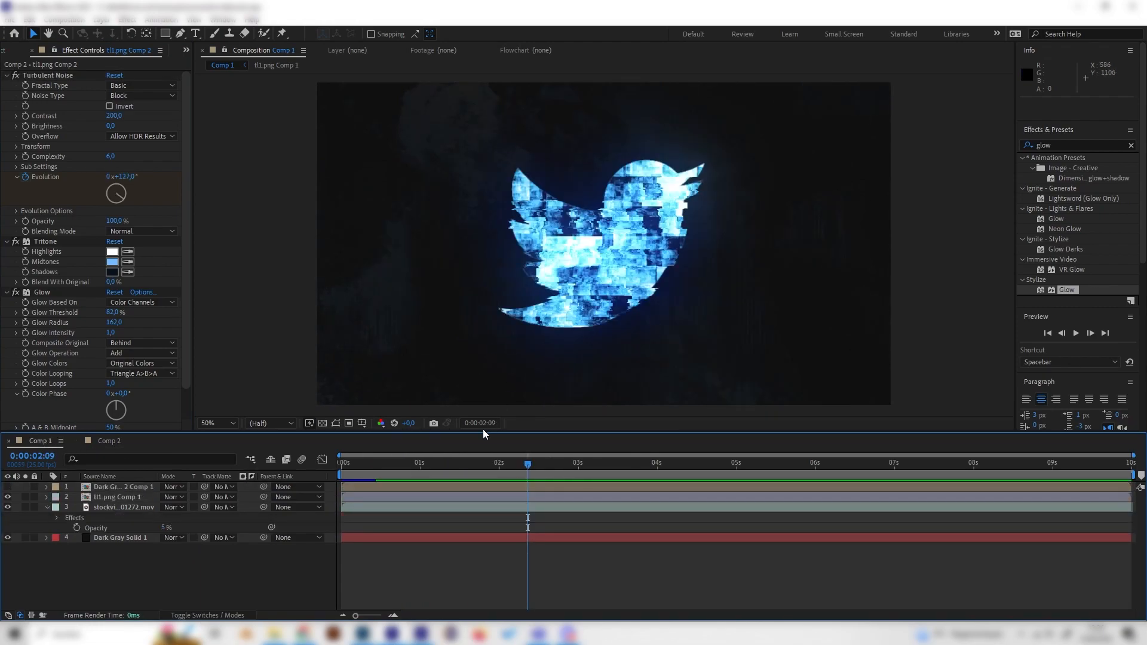
{"action": "left_click", "coordinate": [110, 441]}
{"action": "right_click", "coordinate": [173, 529]}
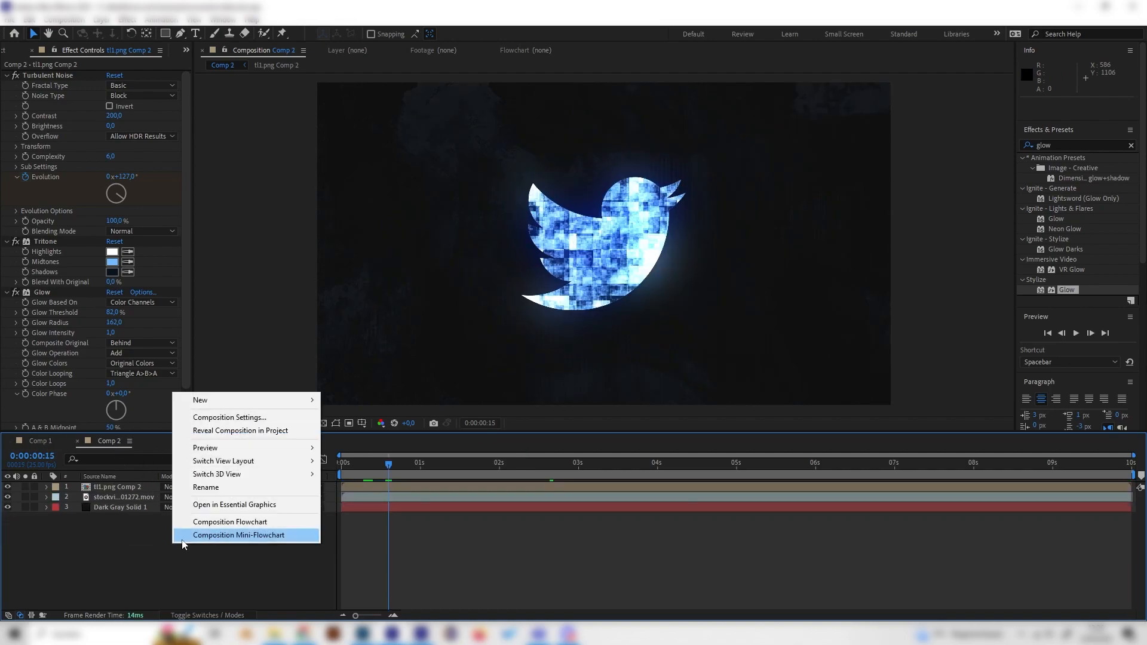
{"action": "mouse_move", "coordinate": [203, 400]}
{"action": "left_click", "coordinate": [348, 430]}
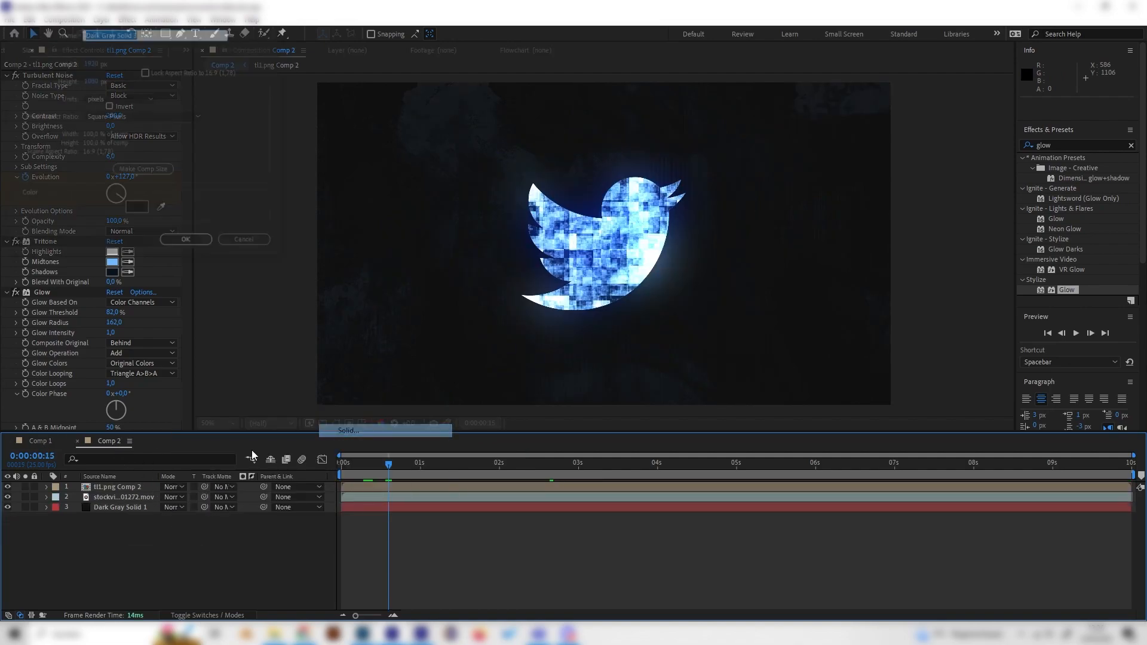
{"action": "left_click", "coordinate": [183, 242]}
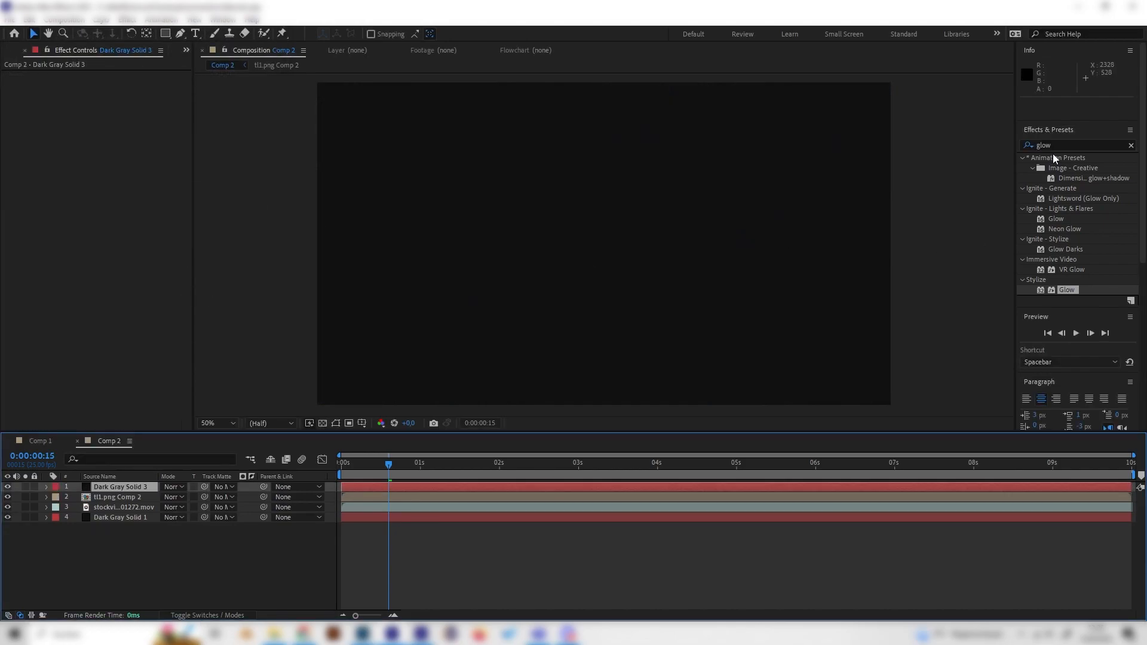
Search the effects for "turb" and apply Turbulent Noise to the new solid
{"action": "left_click", "coordinate": [1061, 145]}
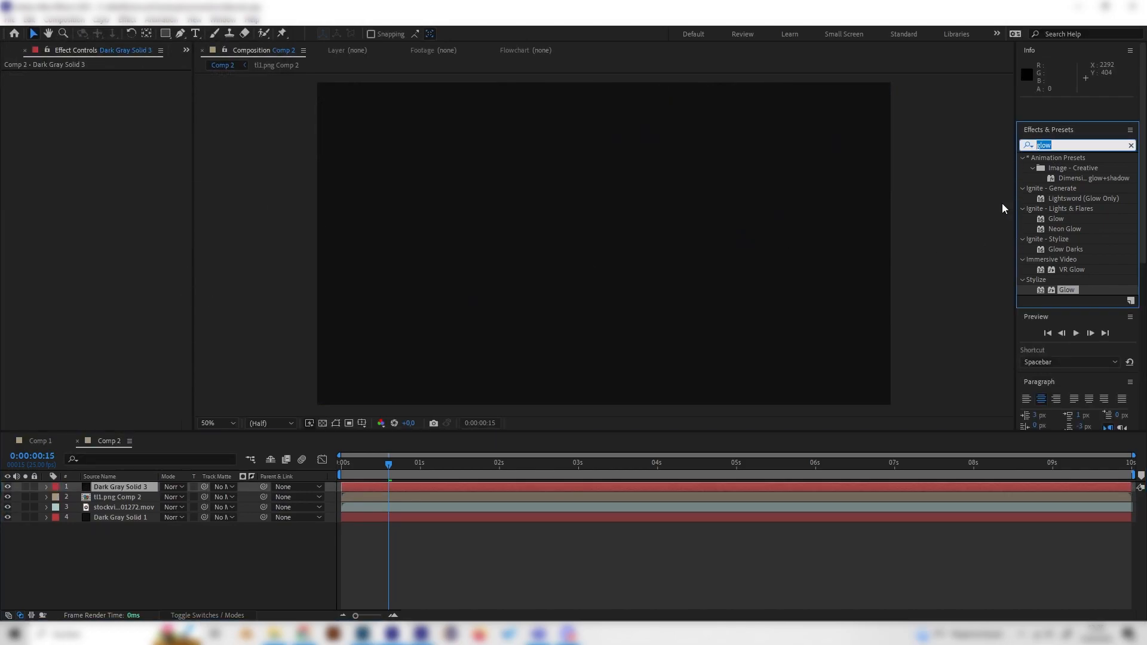
{"action": "type", "text": "turb"}
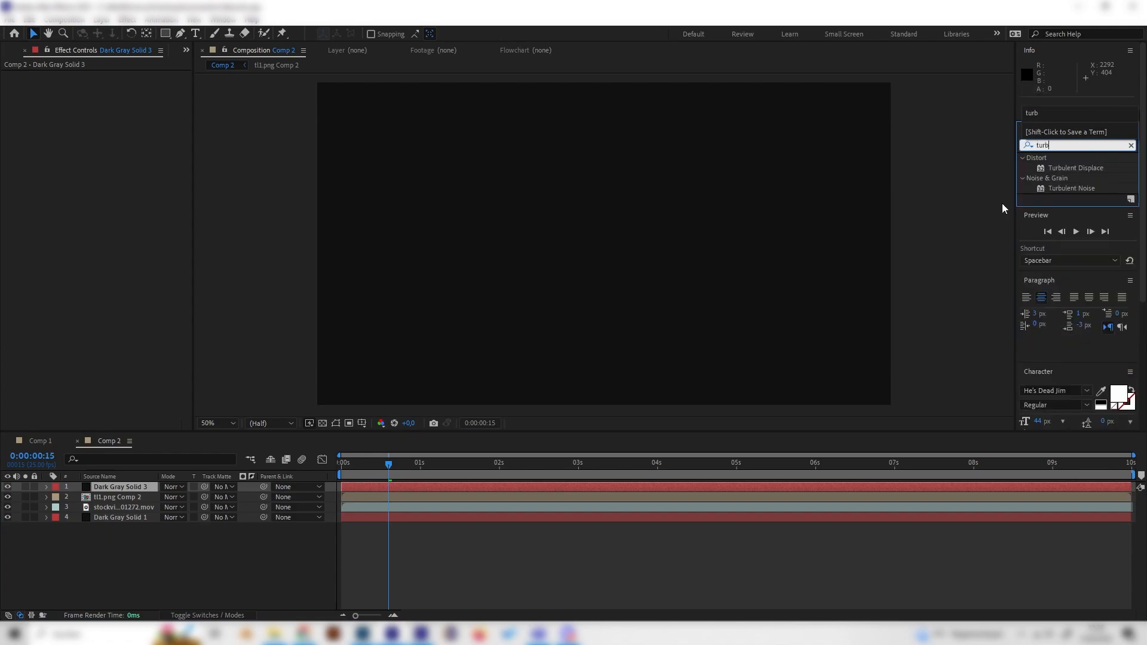
{"action": "double_click", "coordinate": [1069, 191]}
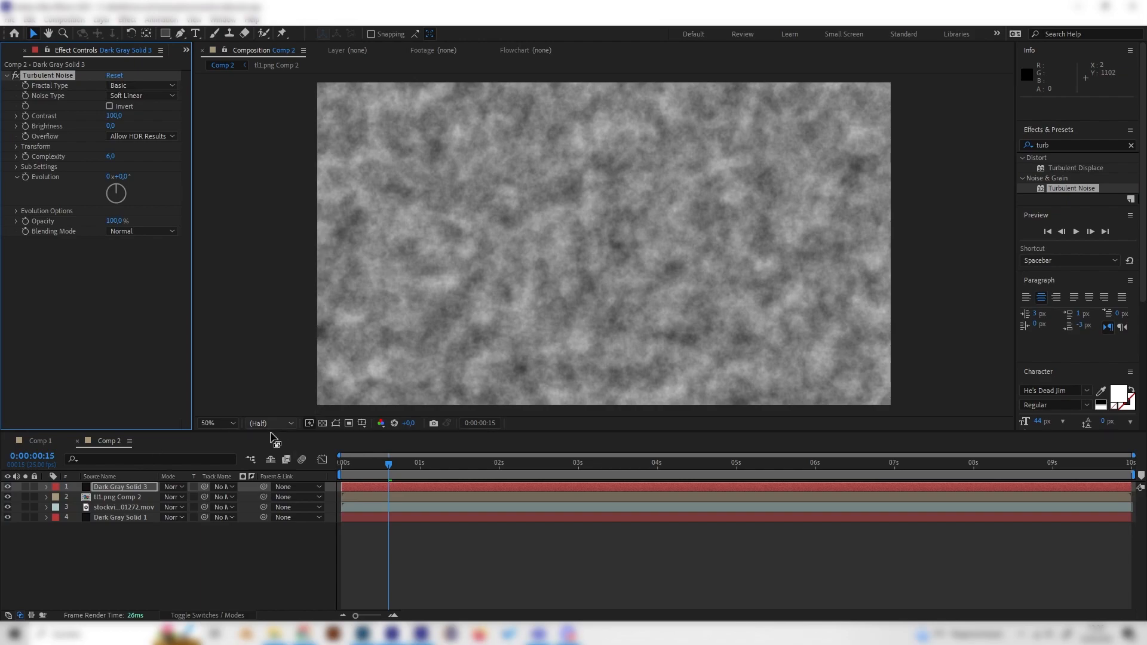
Set the solid's Turbulent Noise type to Block
{"action": "left_click", "coordinate": [7, 487]}
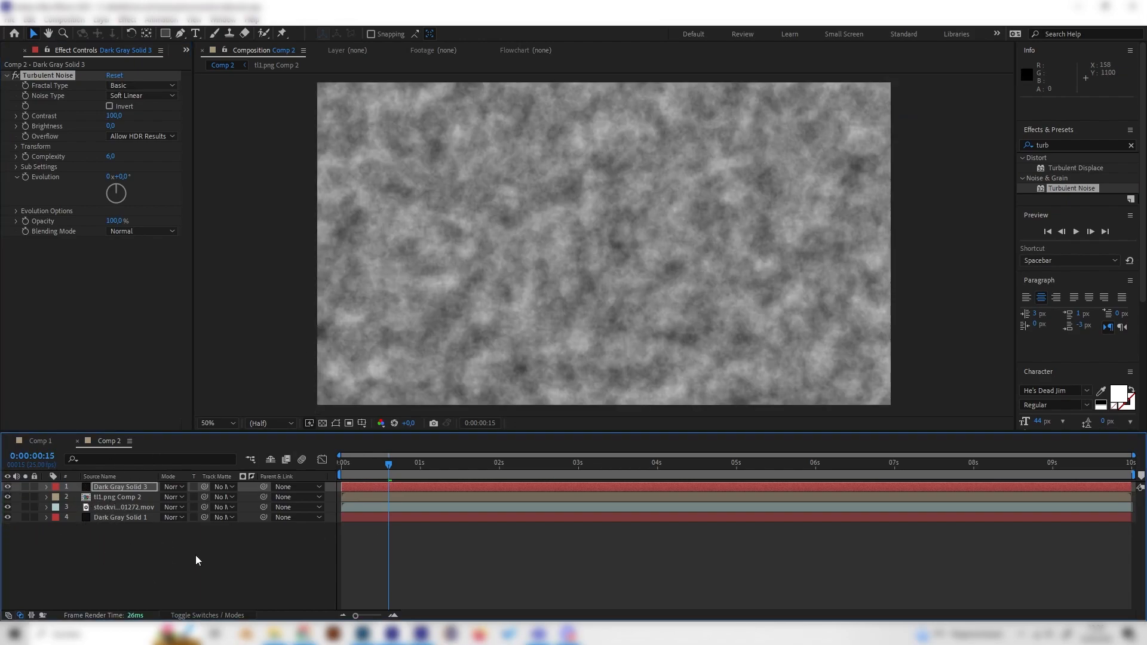
{"action": "left_click", "coordinate": [110, 487]}
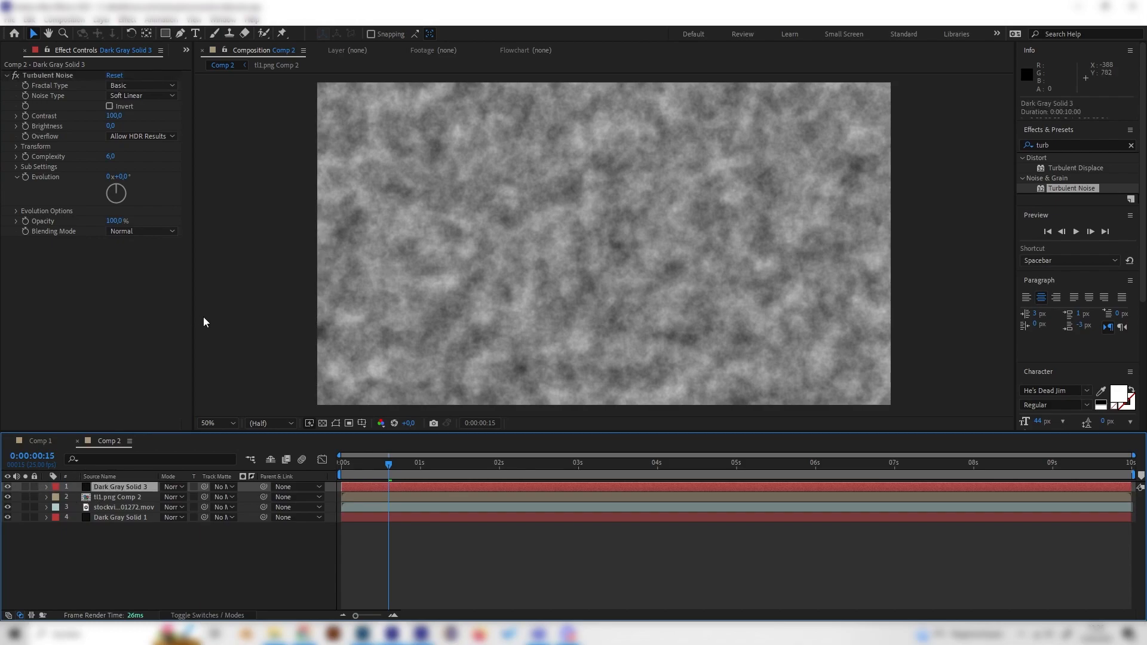
{"action": "left_click", "coordinate": [117, 291]}
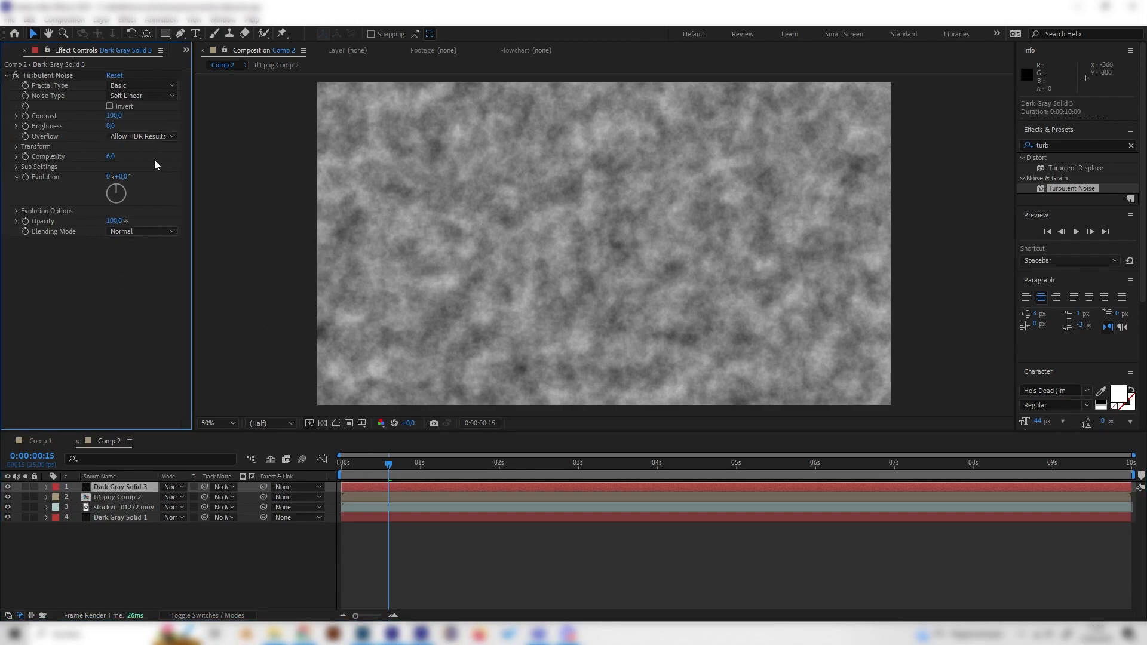
{"action": "left_click", "coordinate": [158, 95]}
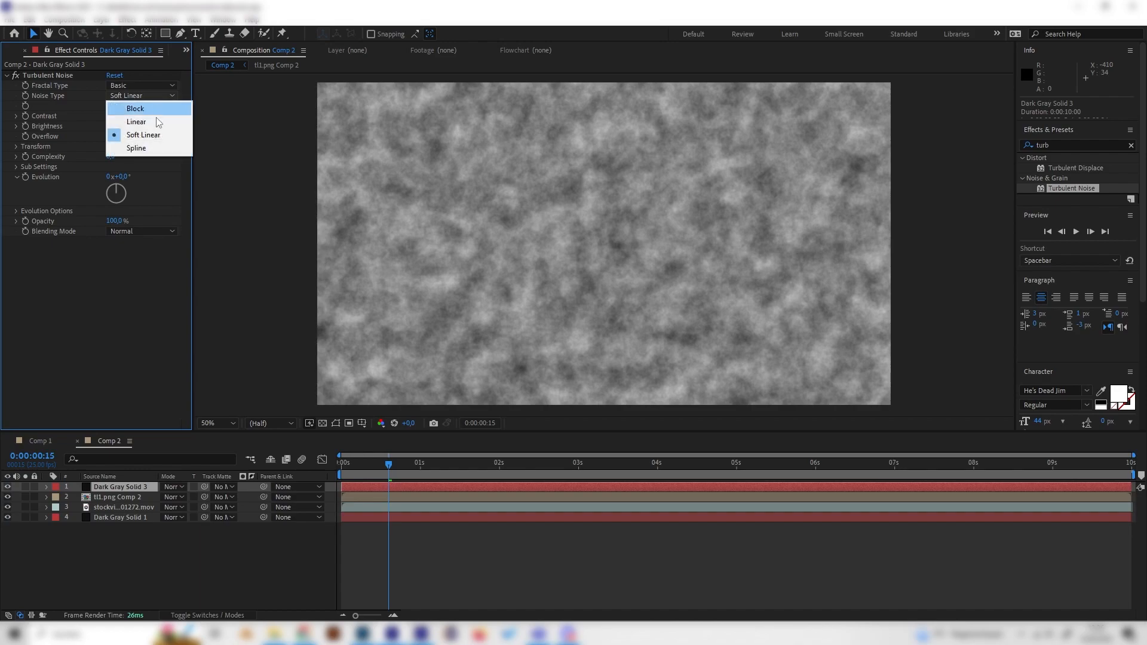
{"action": "left_click", "coordinate": [123, 108]}
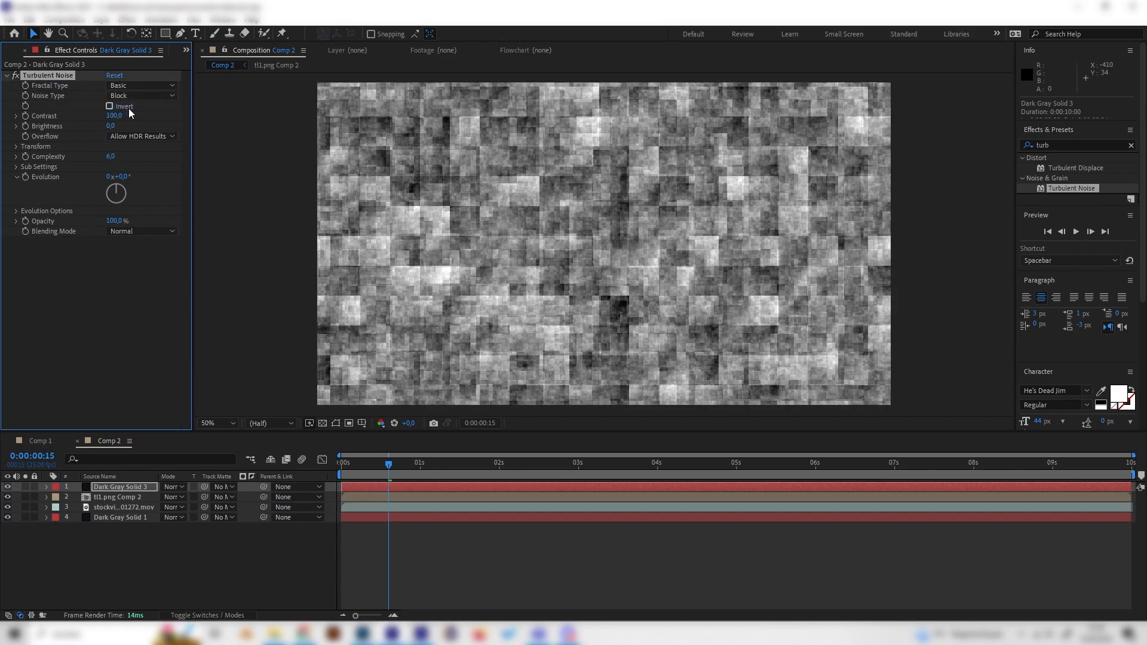
Turn off Uniform Scaling under Transform and set Scale Width to 1000
{"action": "left_click", "coordinate": [16, 147]}
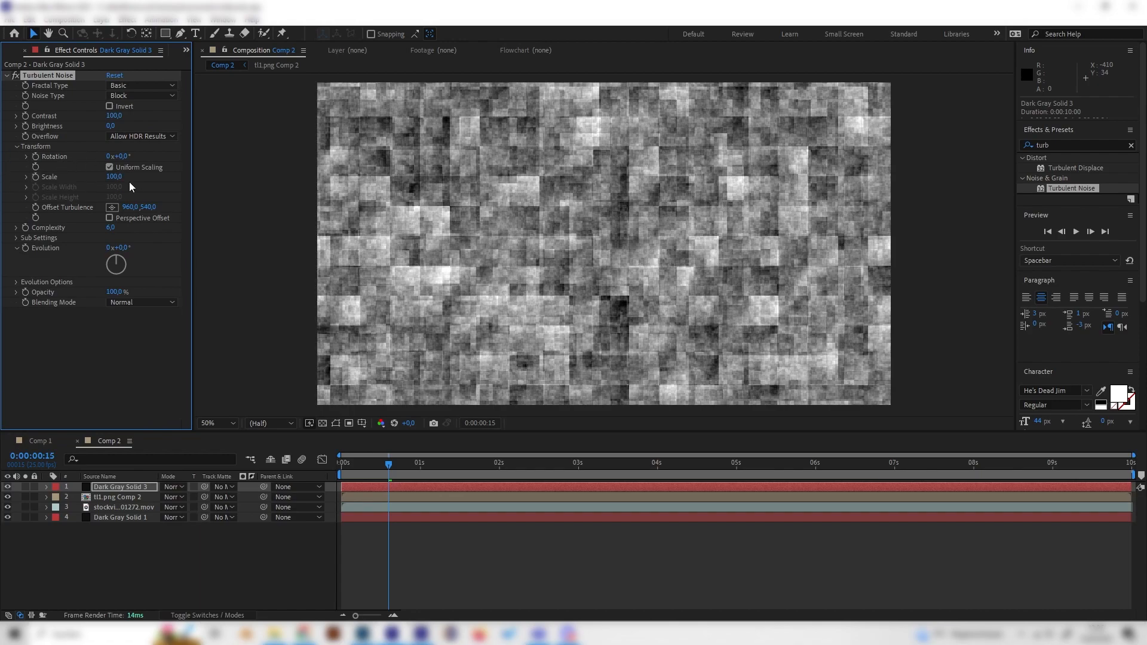
{"action": "left_click", "coordinate": [109, 168]}
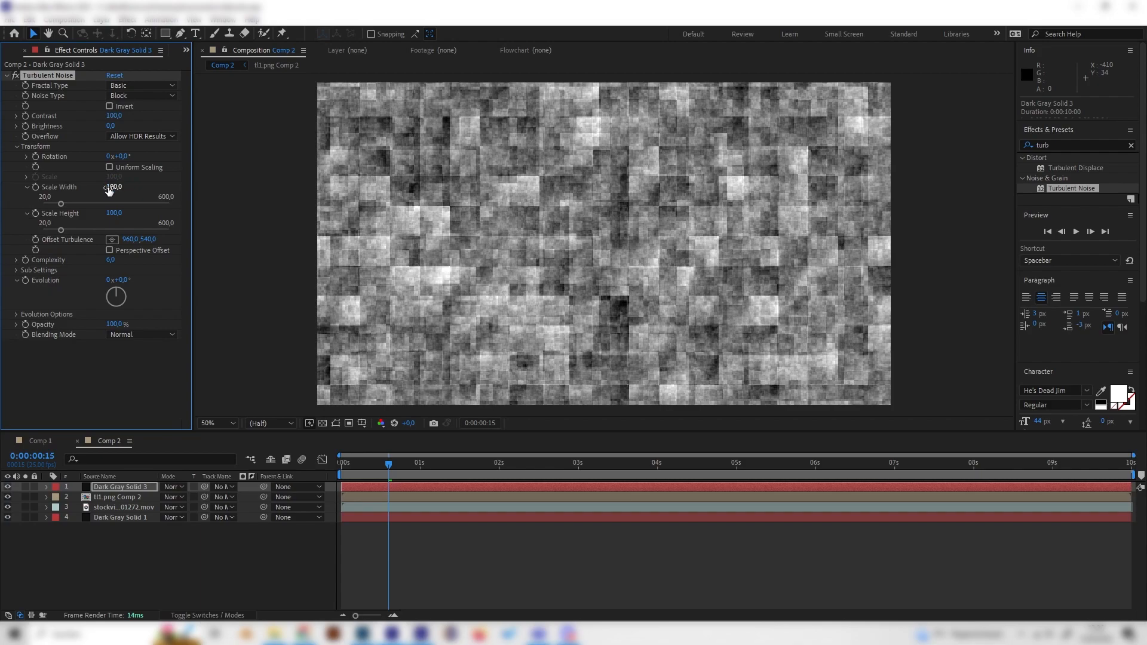
{"action": "left_click", "coordinate": [112, 187]}
{"action": "type", "text": "1000"}
{"action": "key", "text": "Return"}
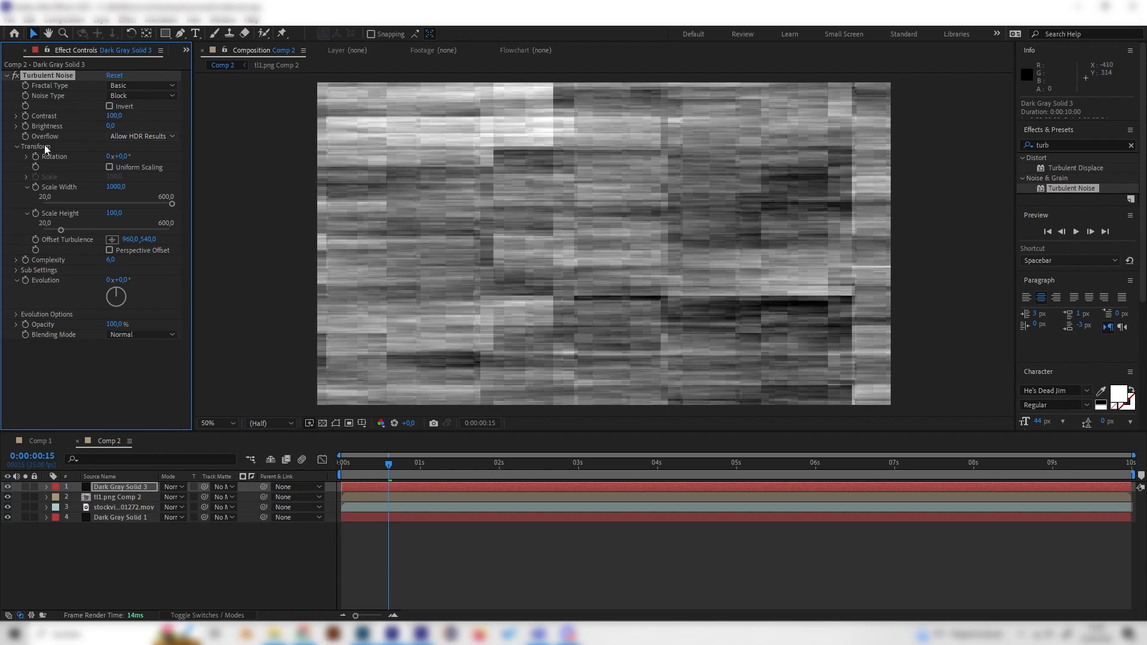
Set the solid's Turbulent Noise Contrast to 500
{"action": "left_click", "coordinate": [112, 116]}
{"action": "type", "text": "300"}
{"action": "key", "text": "Return"}
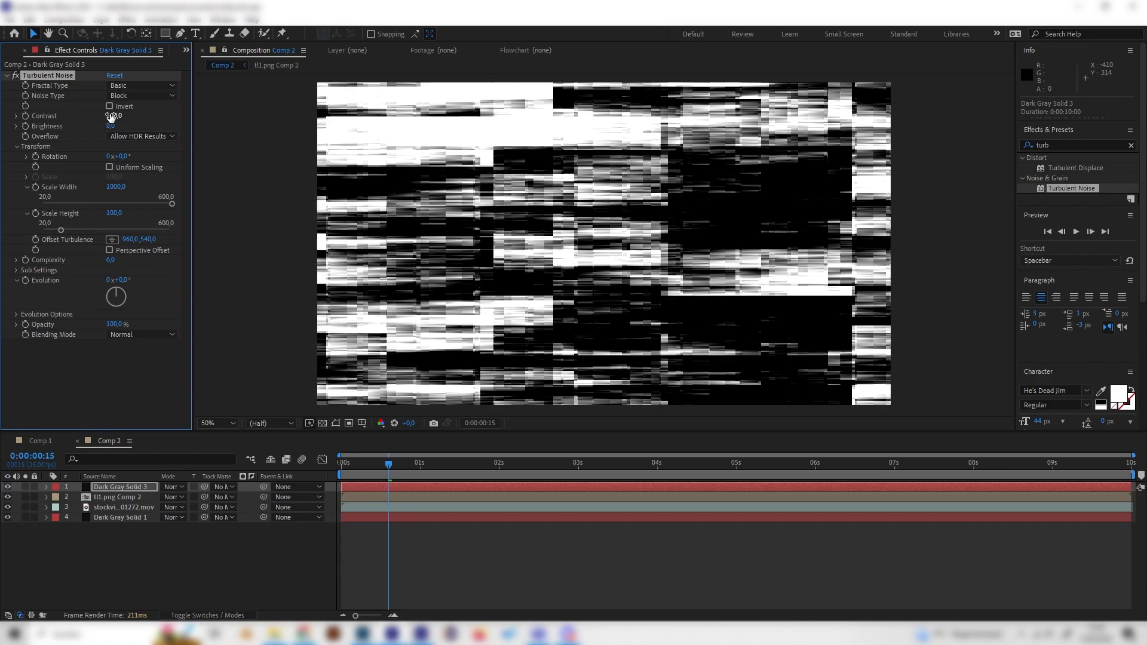
{"action": "left_click", "coordinate": [141, 120]}
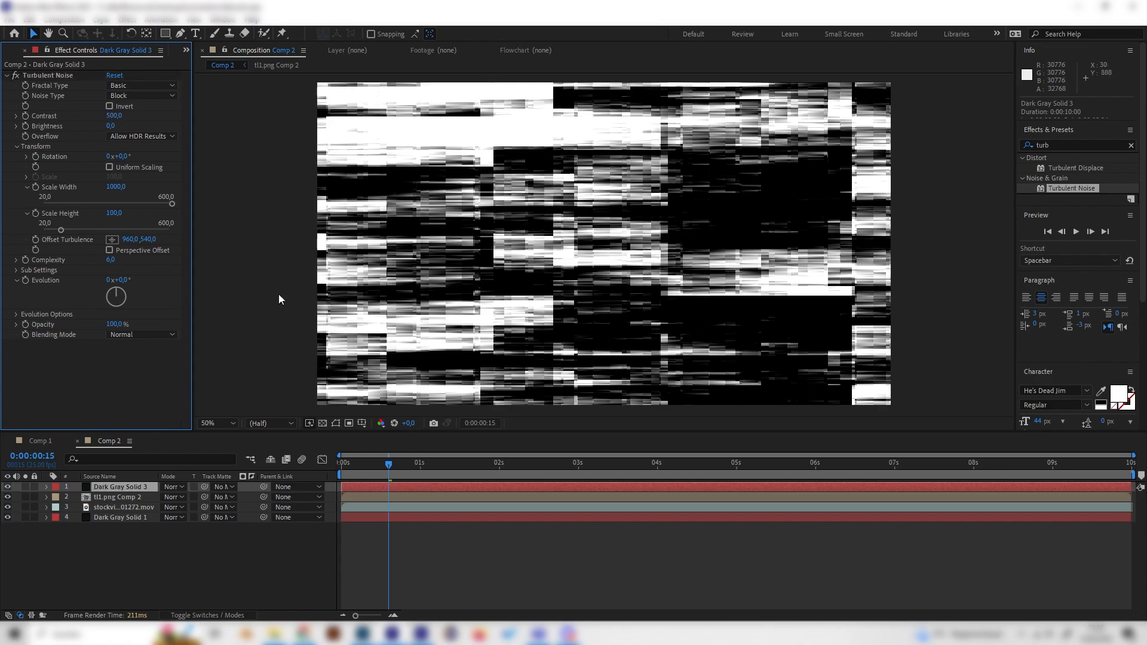
Keyframe Evolution at the first frame and at the last frame with several more revolutions
{"action": "left_click_drag", "start_coordinate": [400, 462], "coordinate": [277, 439]}
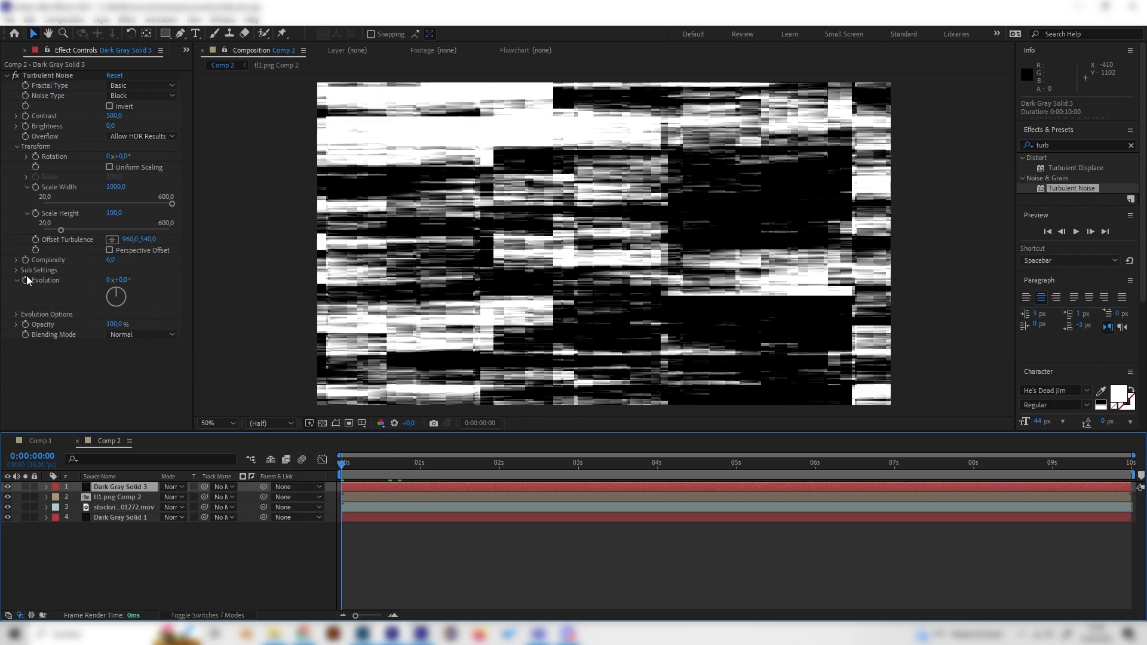
{"action": "left_click", "coordinate": [47, 279]}
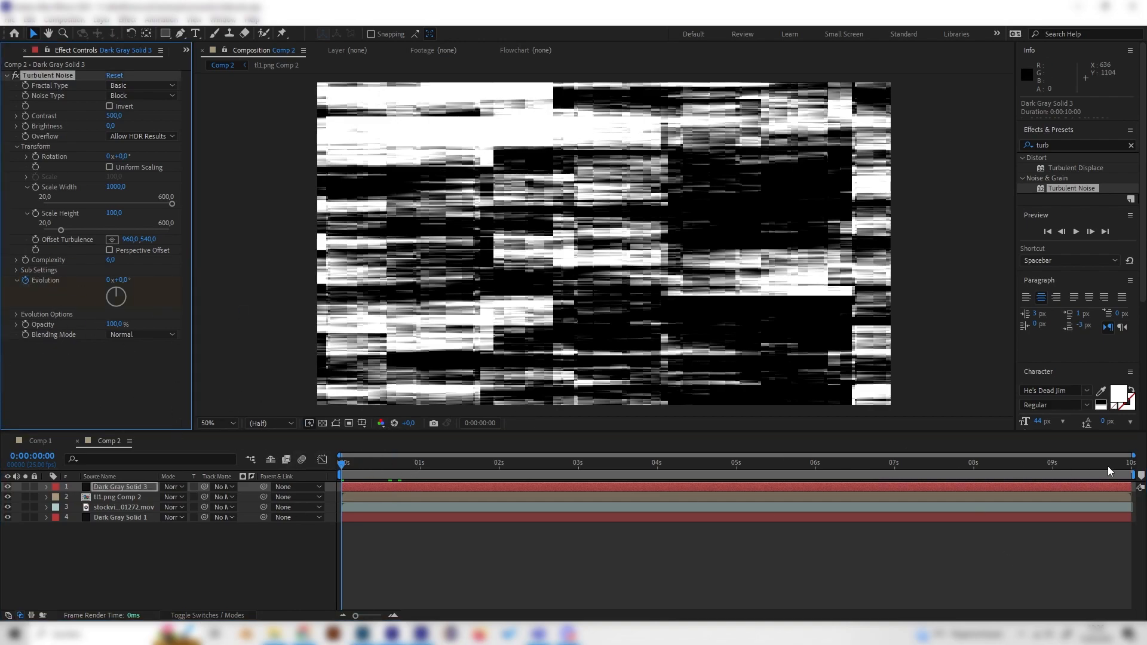
{"action": "left_click_drag", "start_coordinate": [923, 461], "coordinate": [1129, 460]}
{"action": "left_click_drag", "start_coordinate": [119, 296], "coordinate": [140, 312]}
{"action": "left_click", "coordinate": [111, 280]}
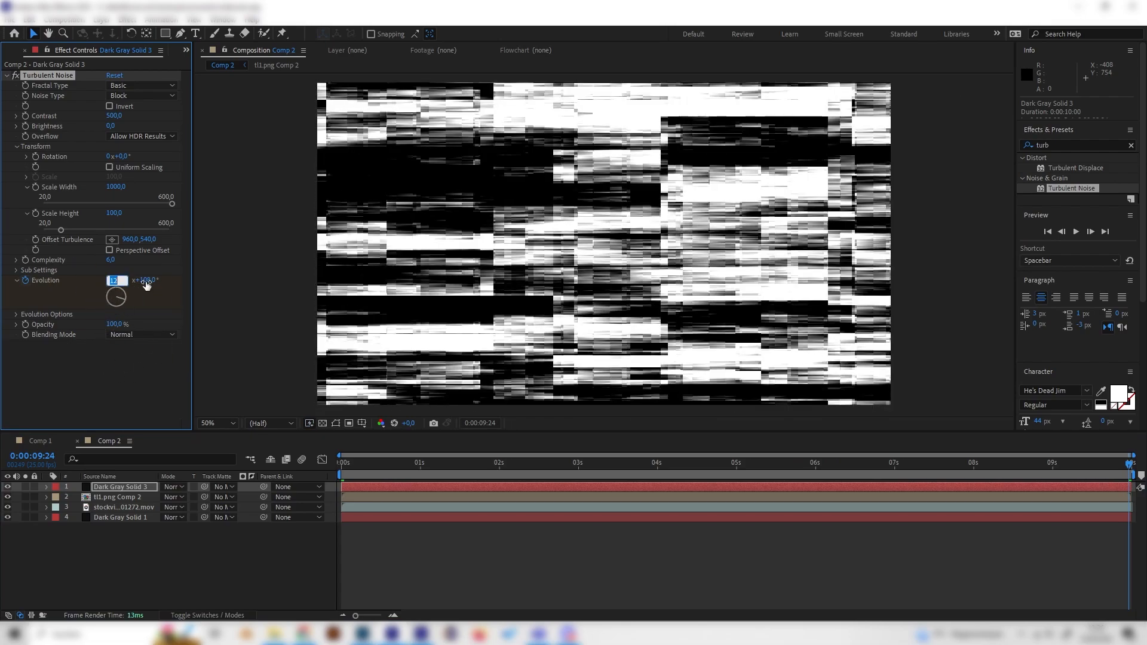
{"action": "left_click", "coordinate": [131, 393]}
Play back the noise animation to review it
{"action": "left_click_drag", "start_coordinate": [611, 465], "coordinate": [499, 464]}
{"action": "key", "text": "space"}
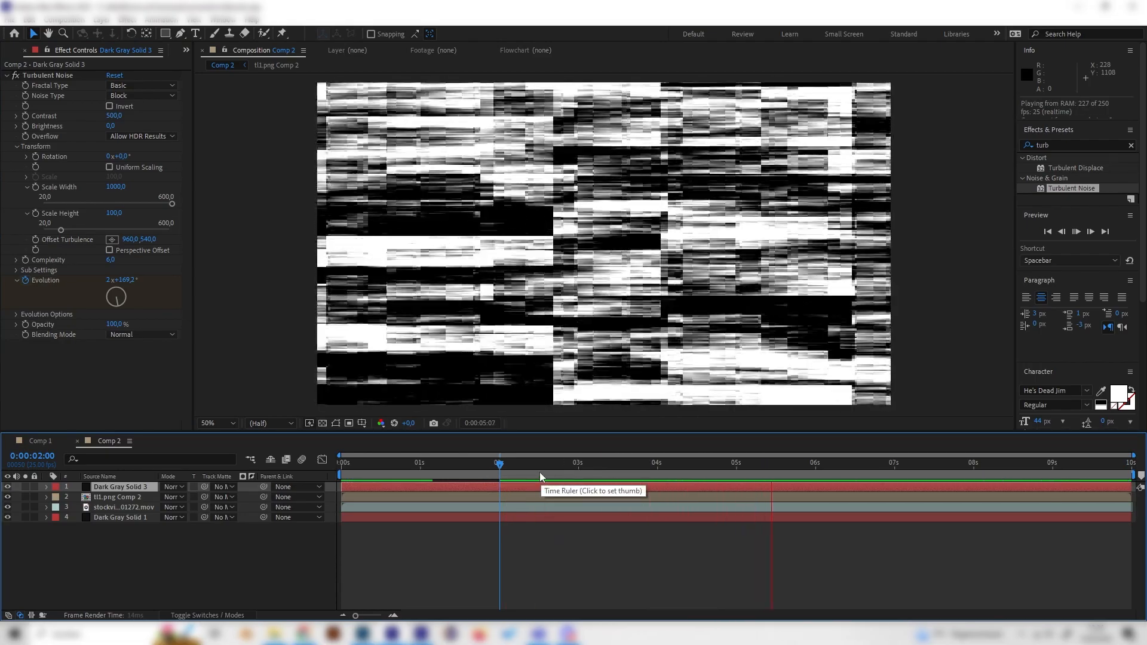
{"action": "left_click", "coordinate": [485, 474]}
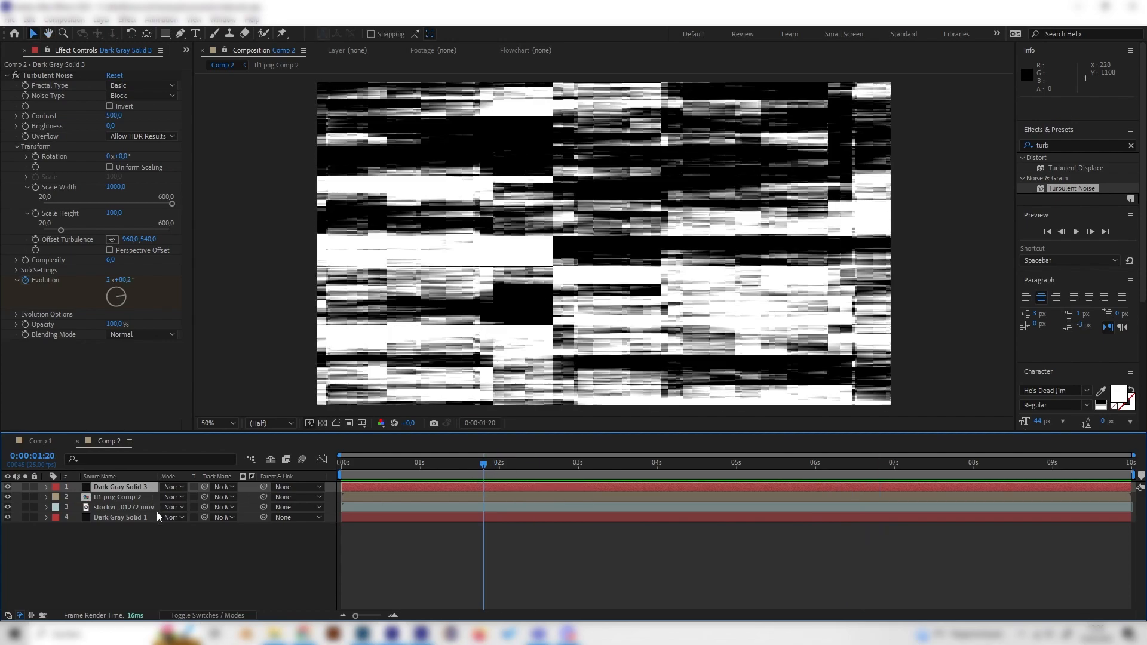
Pre-compose the noise solid layer, moving all attributes into the new composition
{"action": "right_click", "coordinate": [109, 487]}
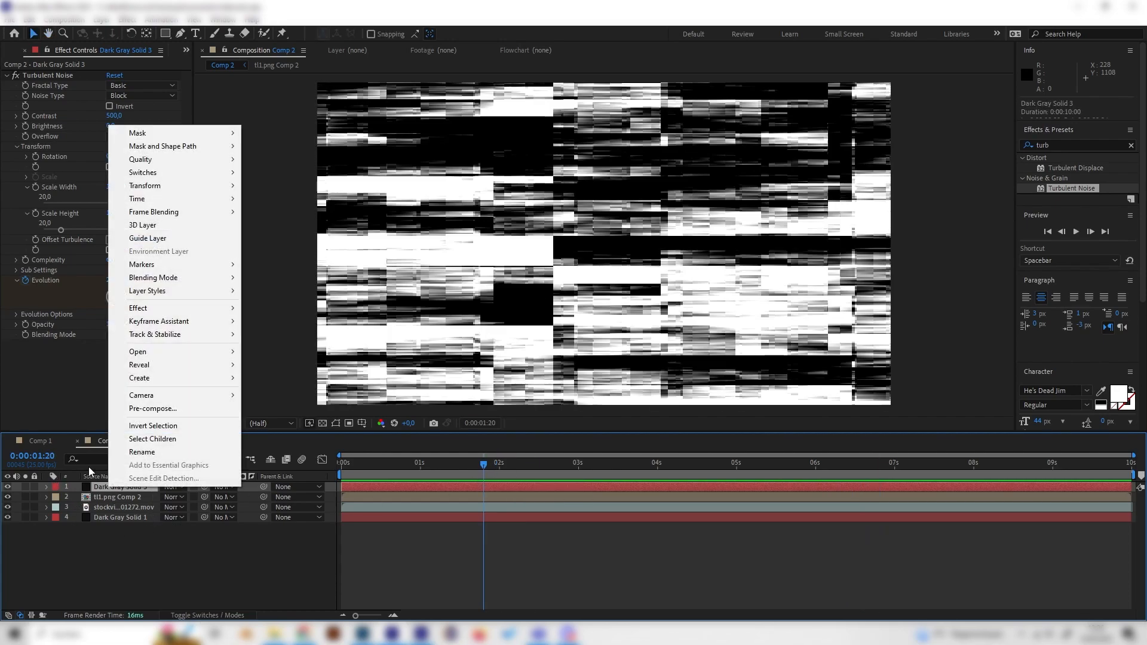
{"action": "left_click", "coordinate": [162, 408]}
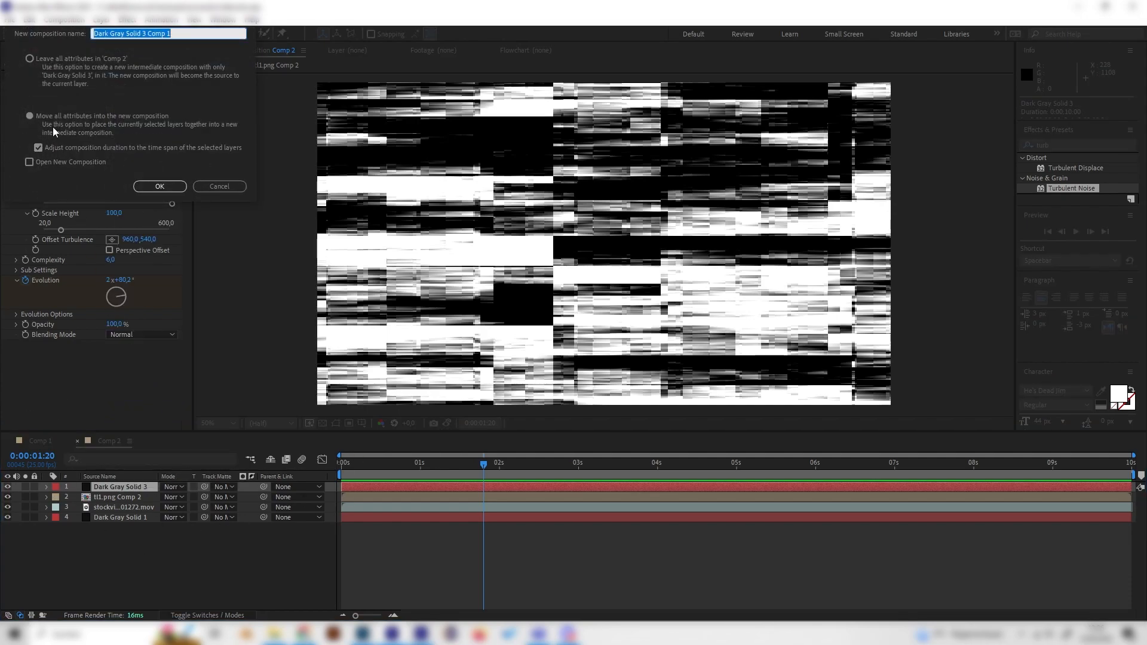
{"action": "left_click", "coordinate": [35, 60]}
{"action": "left_click", "coordinate": [31, 116]}
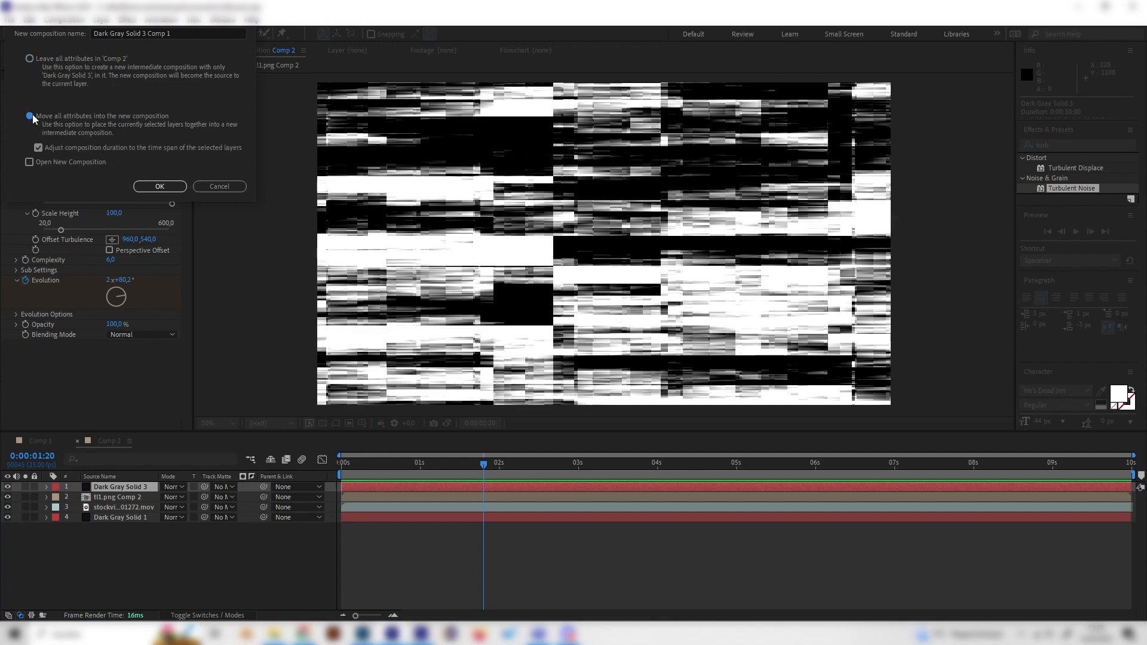
{"action": "left_click", "coordinate": [36, 61]}
{"action": "left_click", "coordinate": [38, 119]}
{"action": "left_click", "coordinate": [160, 187]}
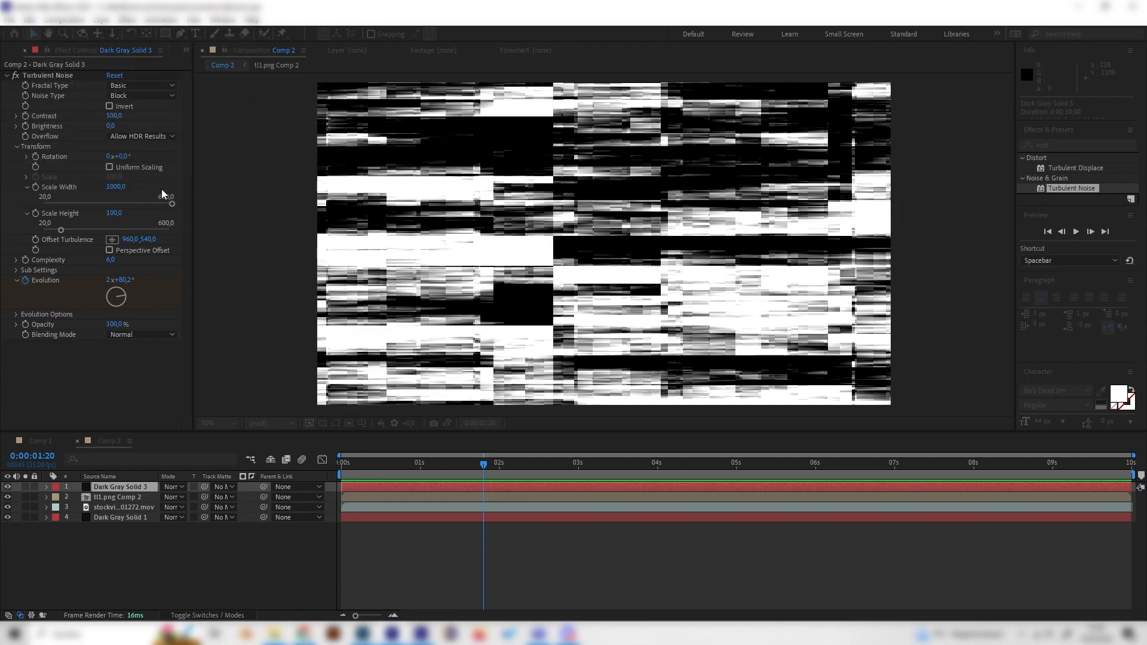
Hide the noise pre-comp and apply the Displacement Map effect to the t11.png Comp 2 logo layer
{"action": "left_click", "coordinate": [7, 486]}
{"action": "left_click", "coordinate": [188, 572]}
{"action": "left_click", "coordinate": [109, 499]}
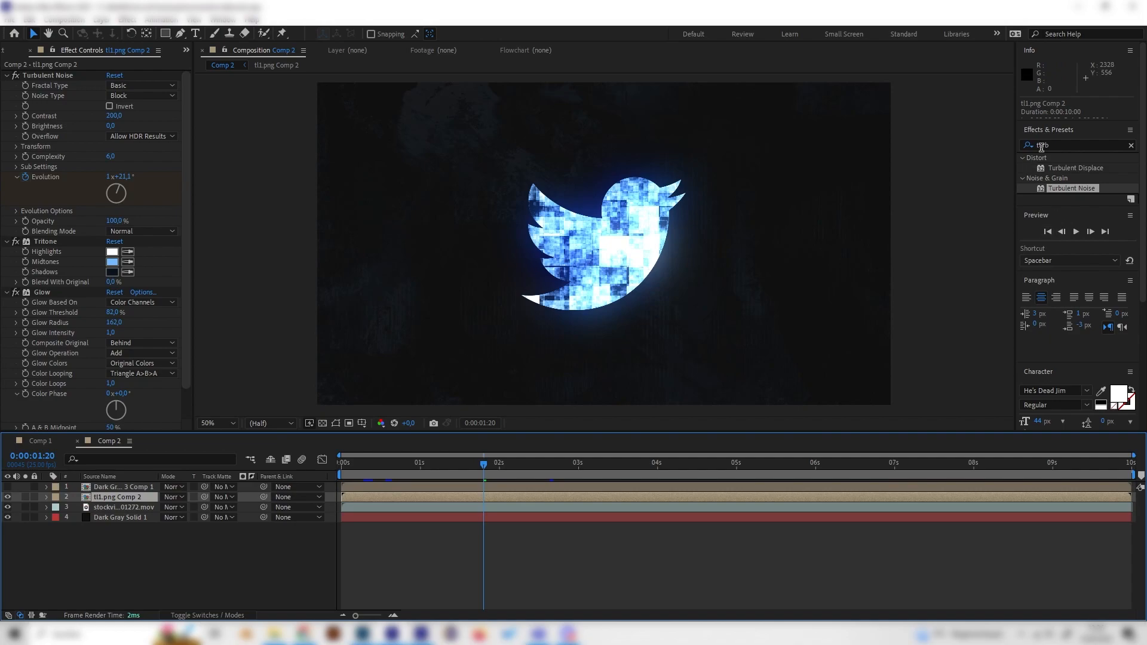
{"action": "left_click", "coordinate": [1062, 145]}
{"action": "type", "text": "displac"}
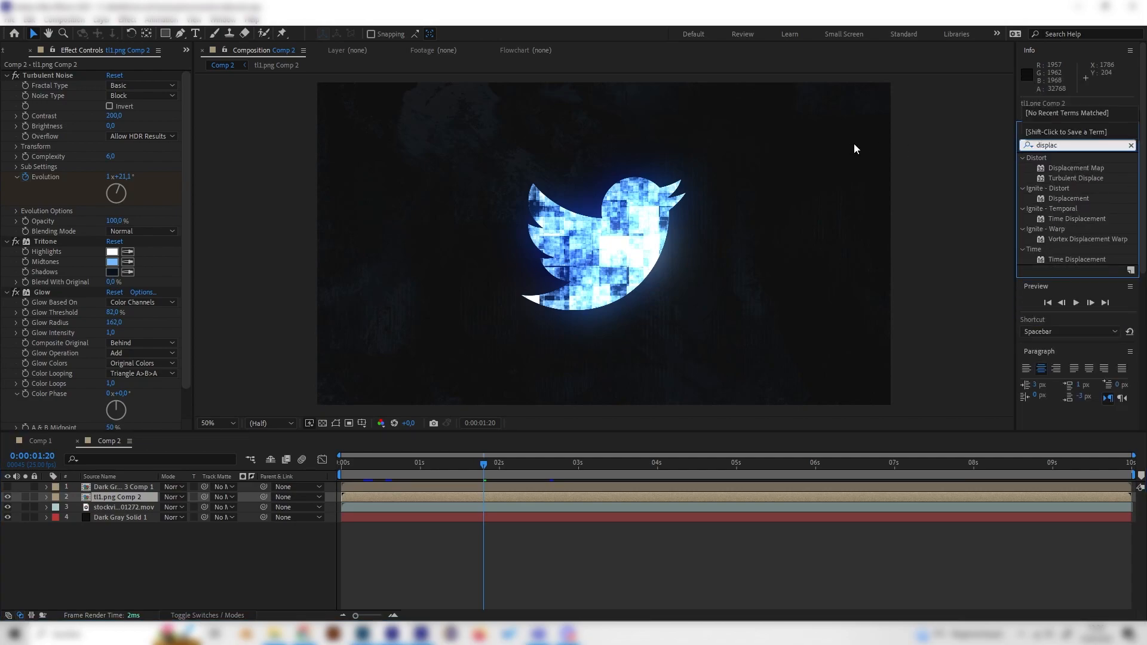
{"action": "left_click", "coordinate": [1070, 169]}
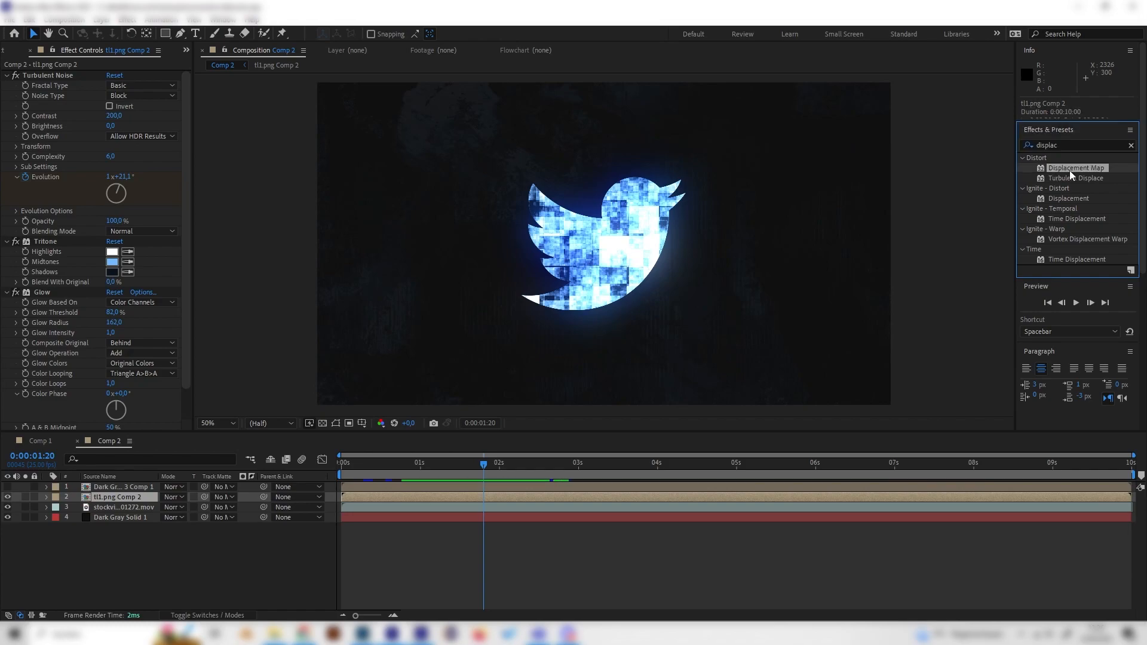
{"action": "double_click", "coordinate": [1070, 170]}
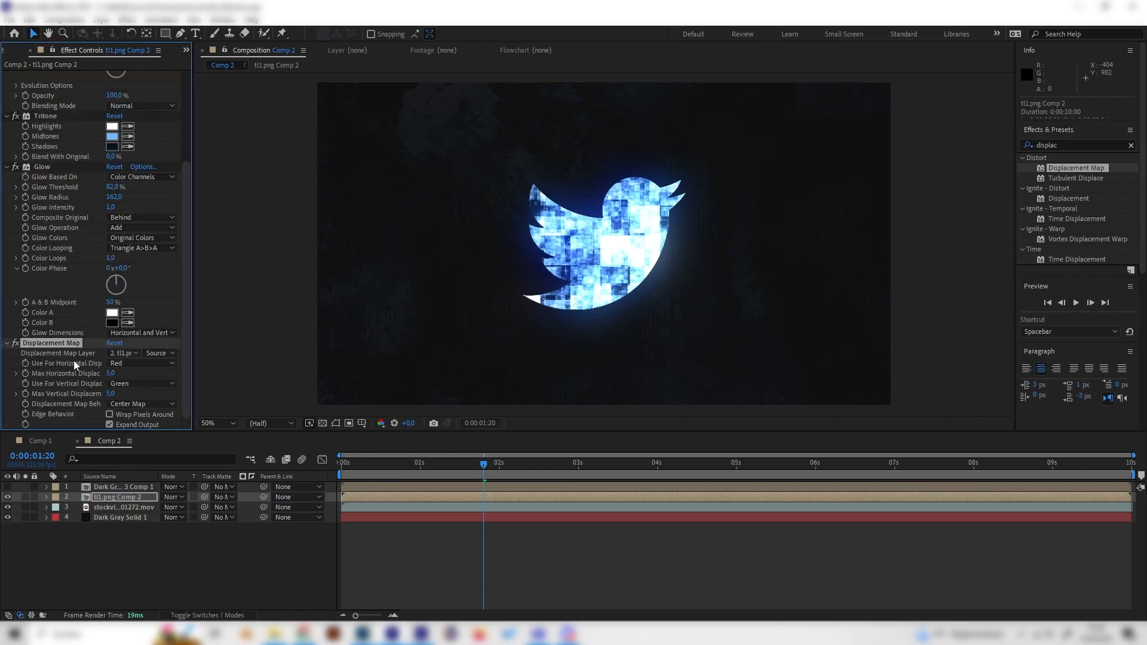
Set the Displacement Map Layer to Dark Gray Solid 3 Comp 1 and preview the glitch from about 2 seconds
{"action": "left_click", "coordinate": [124, 354]}
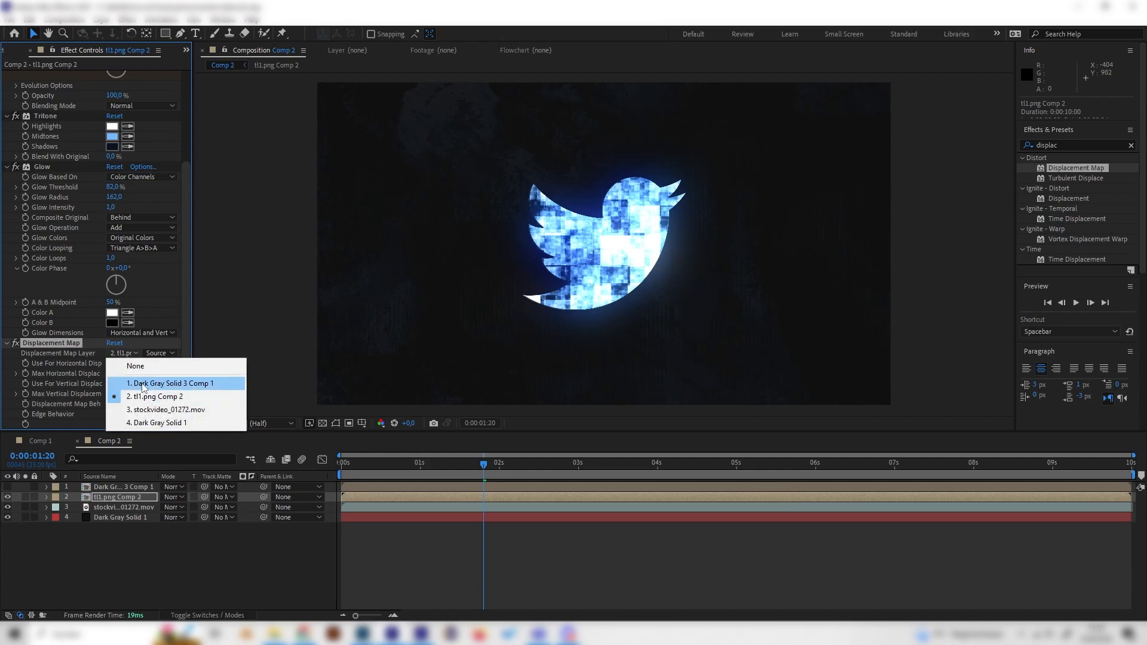
{"action": "left_click", "coordinate": [144, 384]}
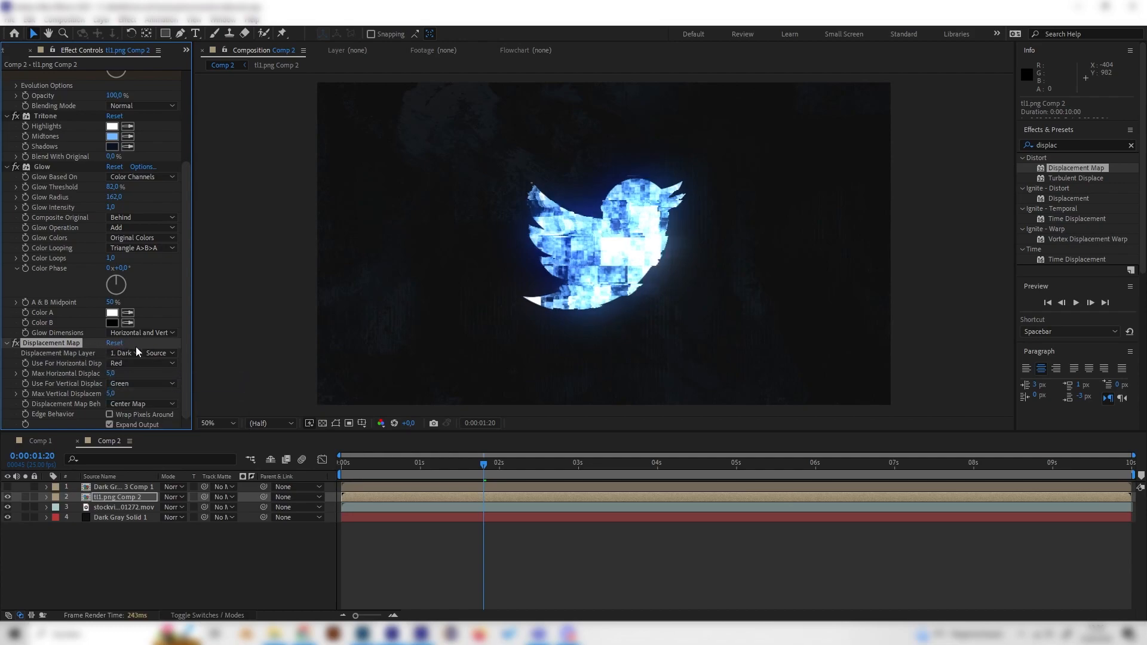
{"action": "left_click_drag", "start_coordinate": [366, 466], "coordinate": [521, 465]}
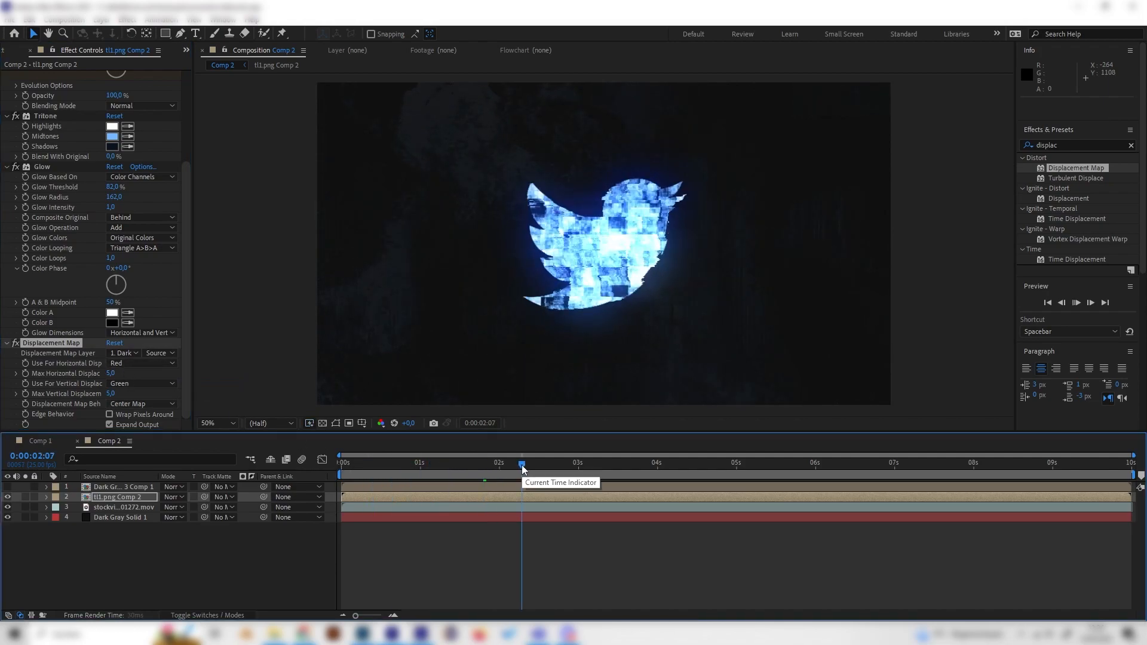
{"action": "key", "text": "space"}
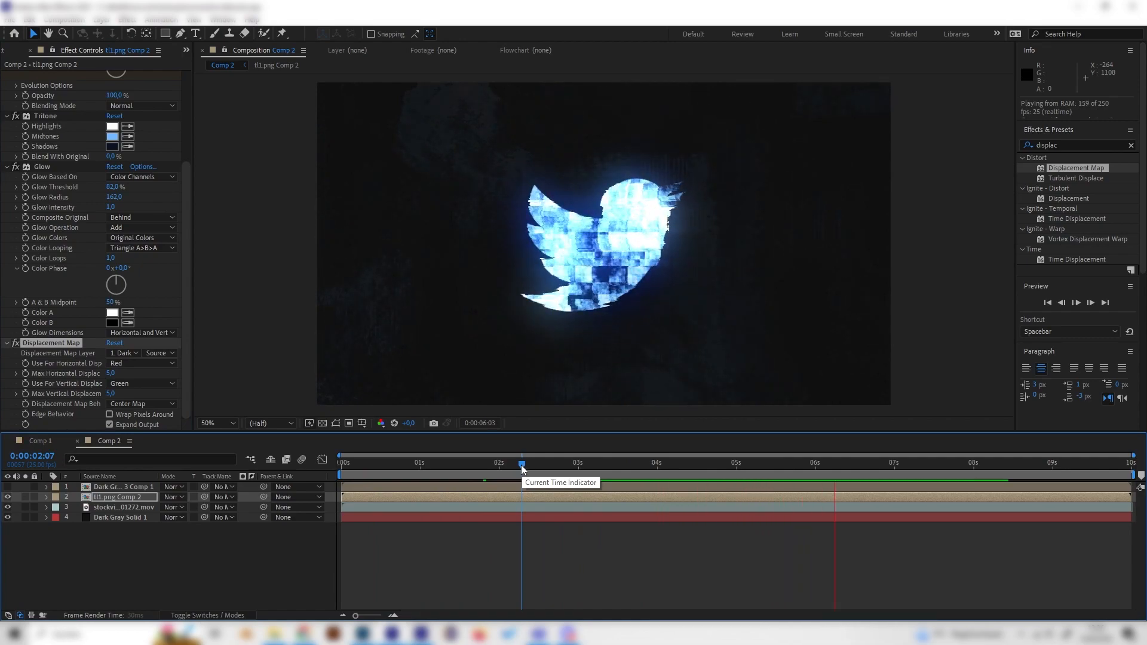
{"action": "key", "text": "space"}
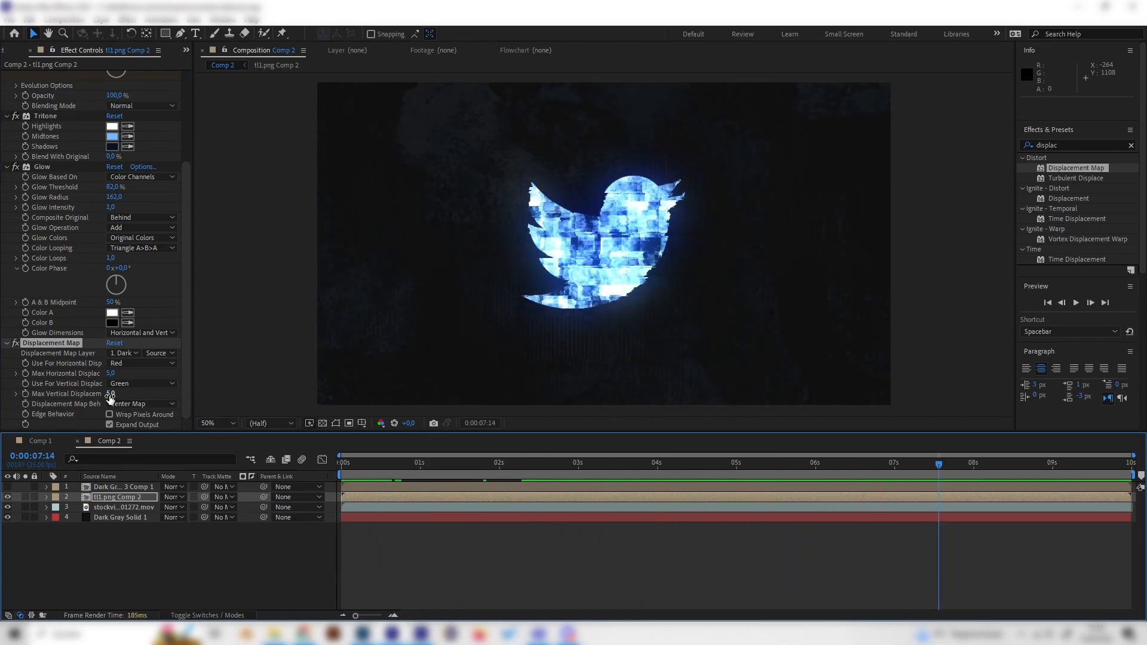
Set Max Vertical Displacement to 2 and play back the result
{"action": "left_click", "coordinate": [109, 395]}
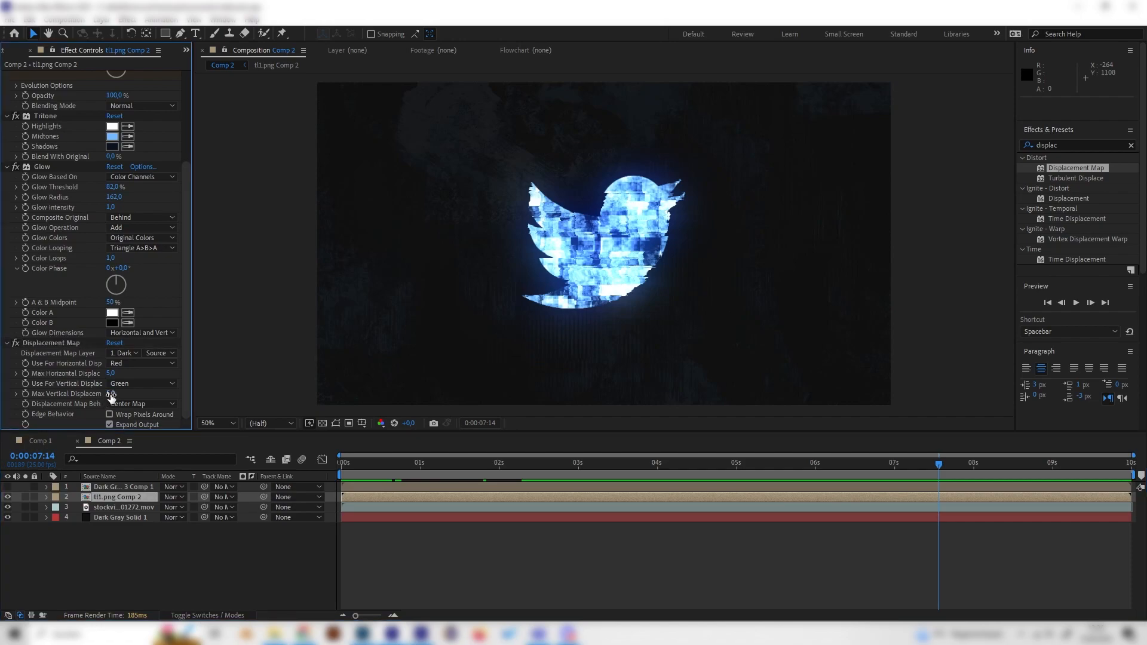
{"action": "key", "text": "Return"}
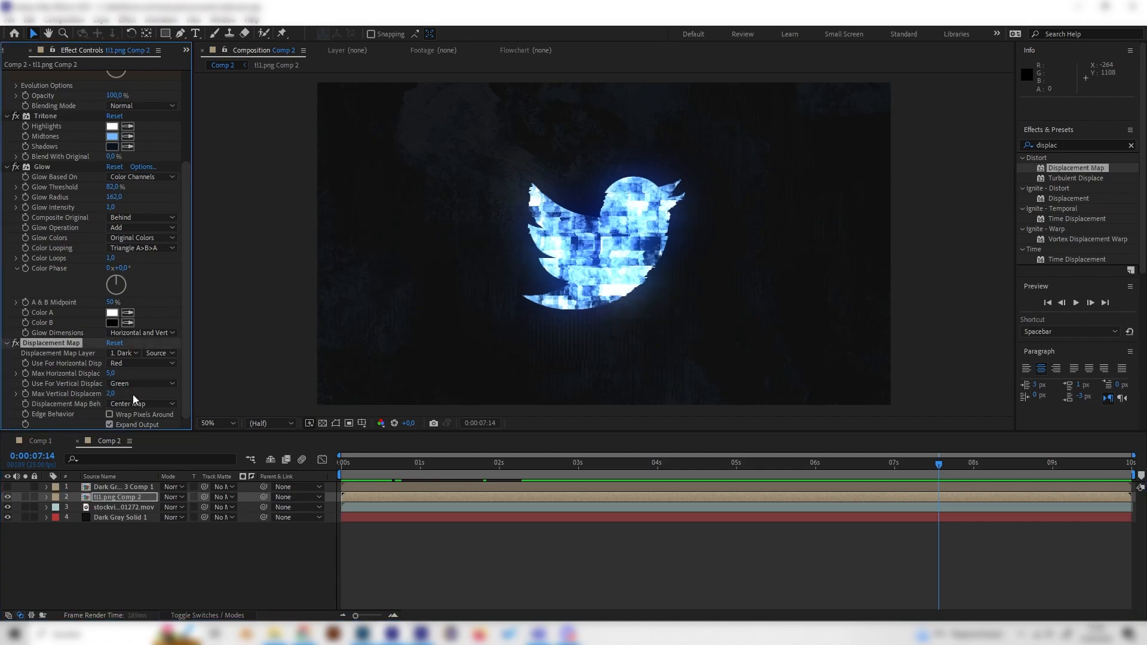
{"action": "key", "text": "space"}
{"action": "key", "text": "space"}
Try Max Horizontal Displacement values of 20 and 50 and play back the result
{"action": "left_click", "coordinate": [111, 373]}
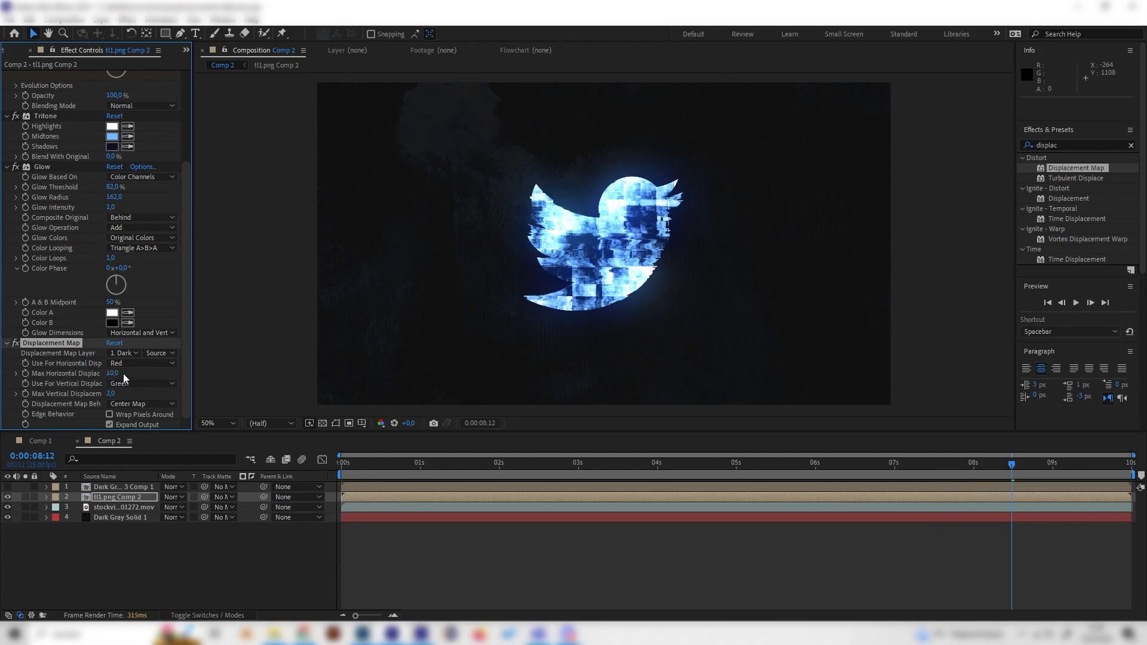
{"action": "left_click", "coordinate": [113, 374]}
{"action": "type", "text": "20"}
{"action": "key", "text": "Return"}
{"action": "left_click", "coordinate": [109, 374]}
{"action": "type", "text": "50"}
{"action": "key", "text": "Return"}
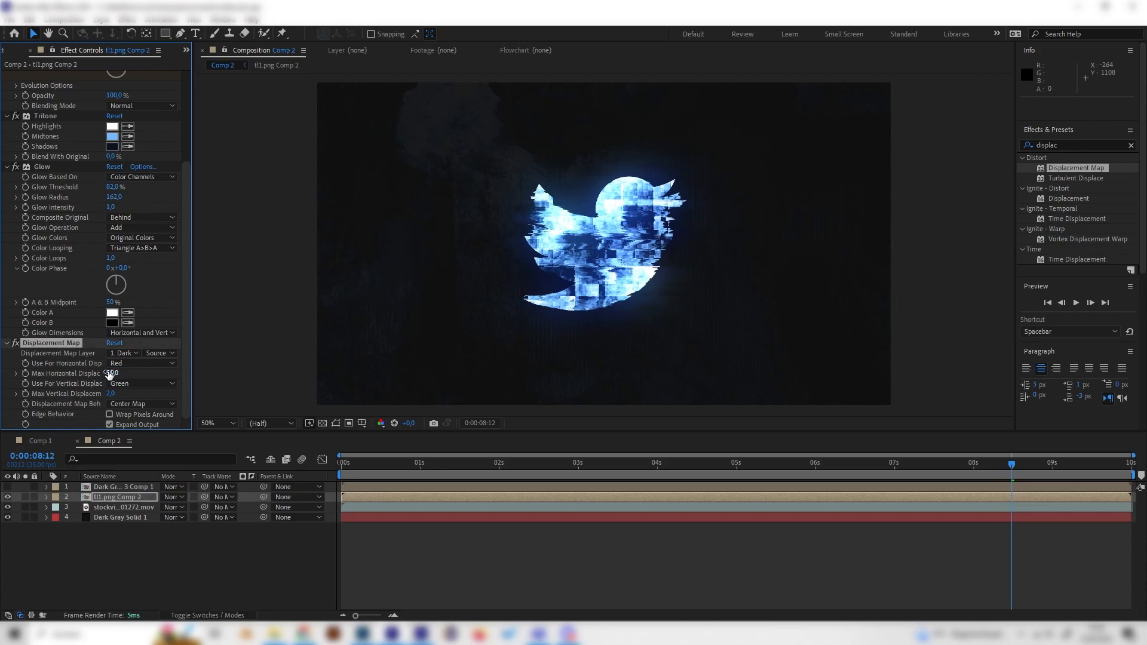
{"action": "key", "text": "space"}
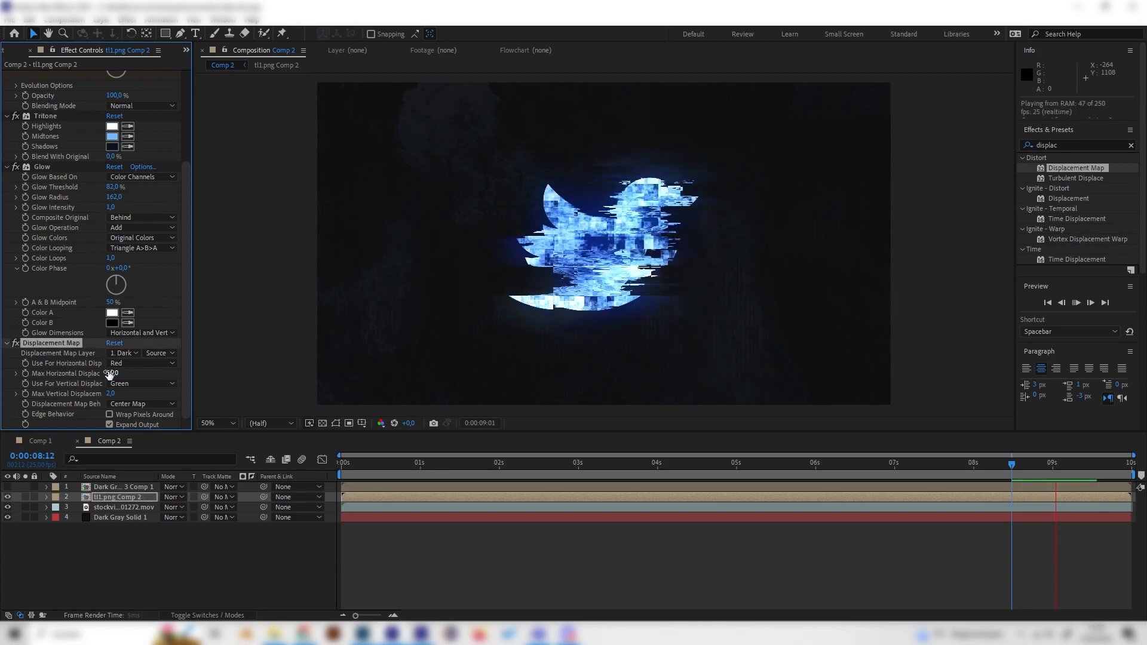
Set Max Horizontal Displacement to 10 and preview the animation from the start
{"action": "left_click", "coordinate": [111, 374]}
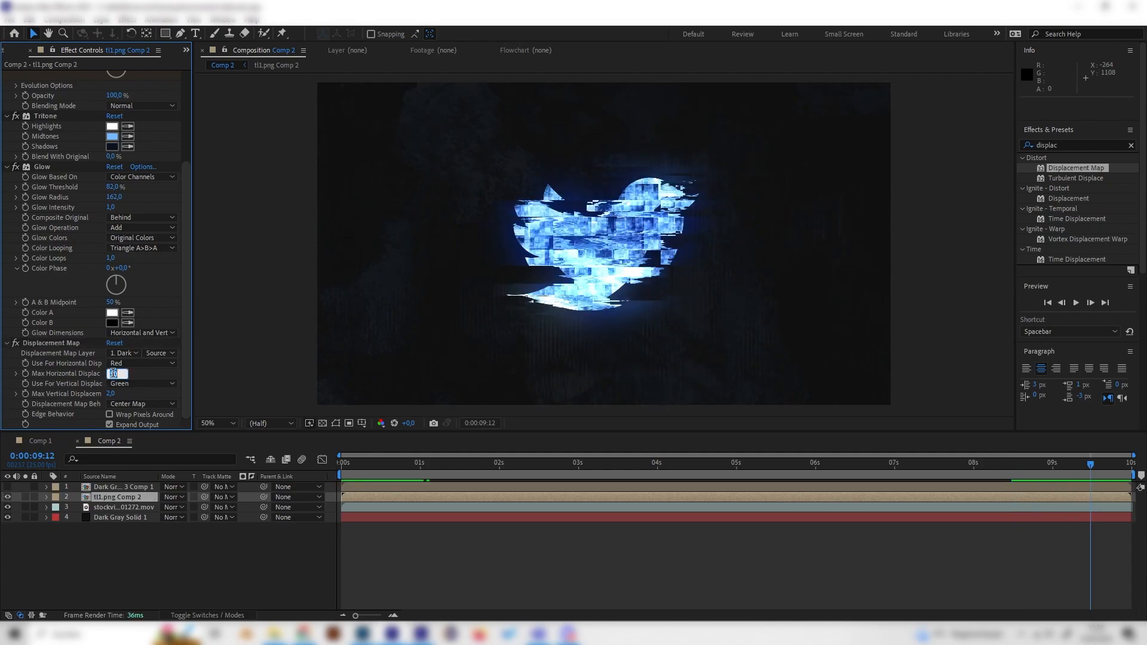
{"action": "type", "text": "10"}
{"action": "key", "text": "Return"}
{"action": "left_click", "coordinate": [498, 466]}
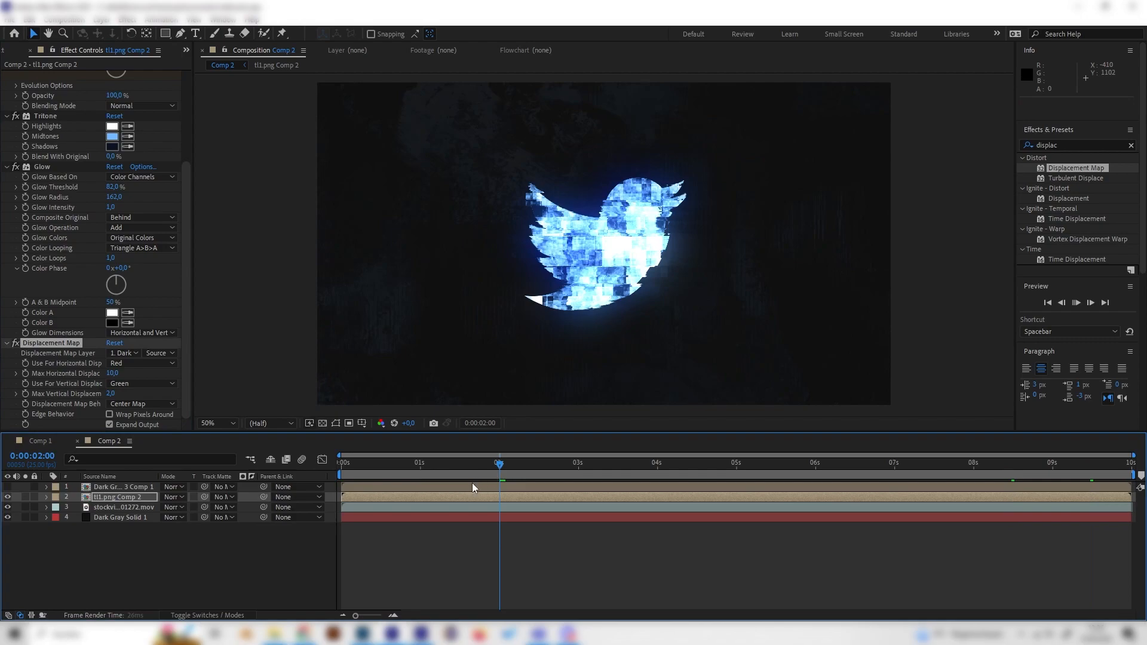
{"action": "left_click_drag", "start_coordinate": [500, 465], "coordinate": [467, 483]}
{"action": "key", "text": "space"}
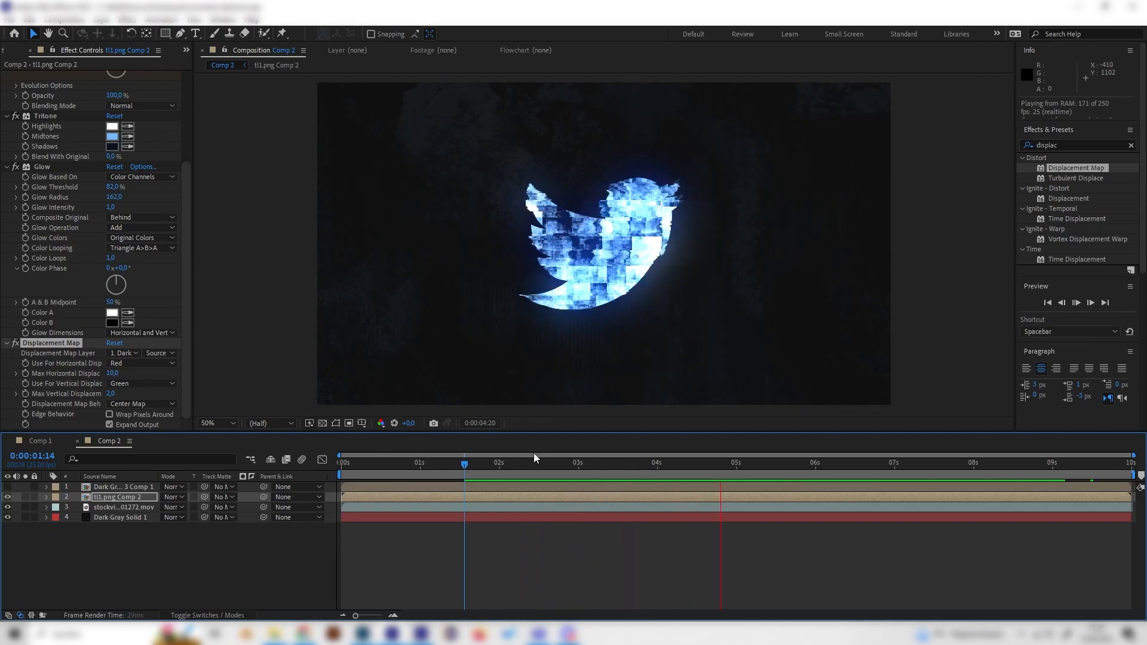
Set Max Horizontal Displacement to 5 and scrub through the timeline to check the glitch
{"action": "left_click", "coordinate": [112, 373]}
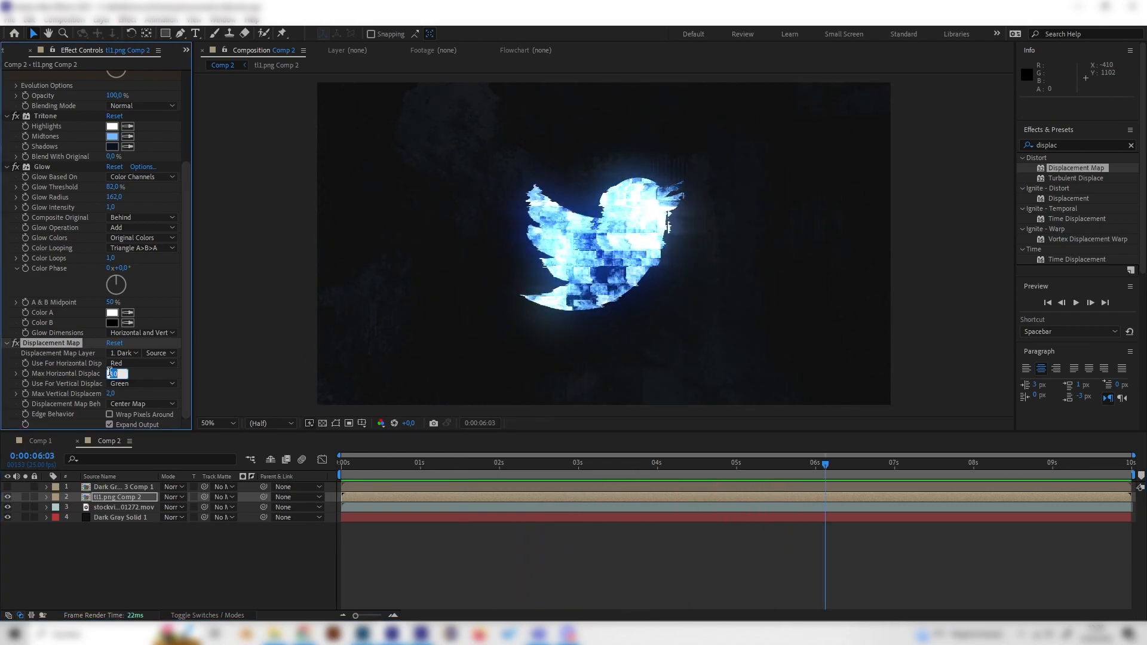
{"action": "left_click", "coordinate": [149, 383]}
{"action": "key", "text": "Escape"}
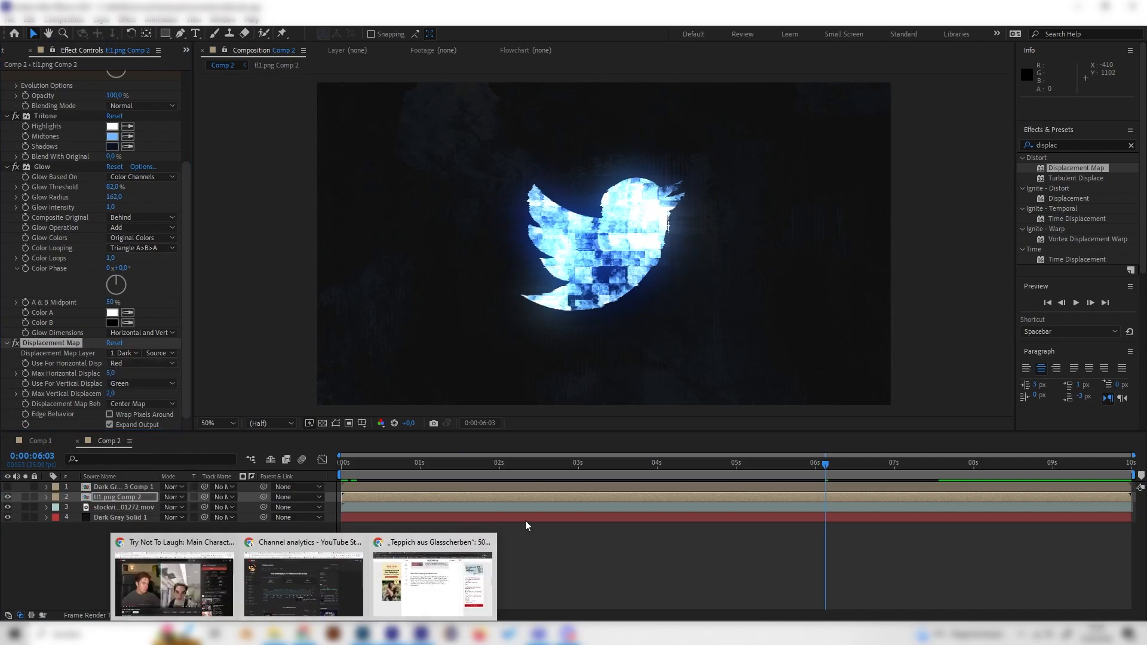
{"action": "left_click_drag", "start_coordinate": [567, 475], "coordinate": [652, 475]}
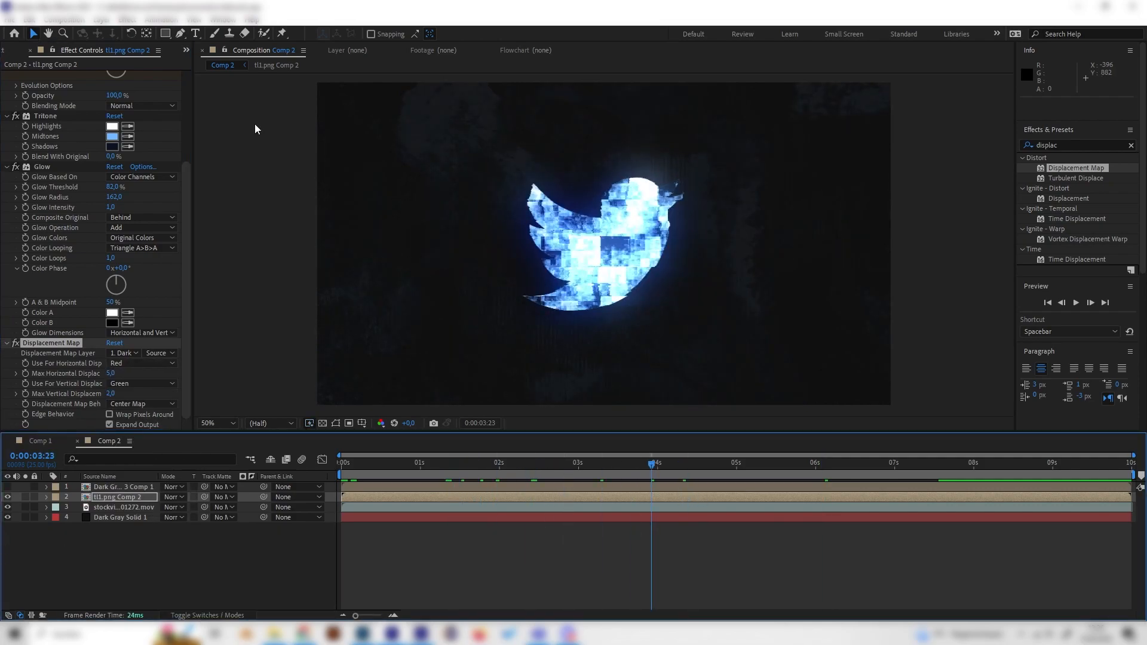
Toggle the Glow and Tritone effects off and on to compare their contribution
{"action": "left_click", "coordinate": [17, 166]}
{"action": "left_click", "coordinate": [16, 166]}
{"action": "left_click", "coordinate": [17, 166]}
{"action": "left_click", "coordinate": [17, 167]}
{"action": "left_click", "coordinate": [16, 166]}
{"action": "left_click", "coordinate": [17, 166]}
{"action": "scroll", "coordinate": [17, 167], "scroll_direction": "up", "scroll_amount": 1}
{"action": "left_click", "coordinate": [15, 142]}
{"action": "left_click", "coordinate": [15, 143]}
Change the Tritone Midtones colour to green, hex 88FF71
{"action": "left_click", "coordinate": [112, 163]}
{"action": "left_click", "coordinate": [184, 40]}
{"action": "left_click_drag", "start_coordinate": [150, 37], "coordinate": [139, 49]}
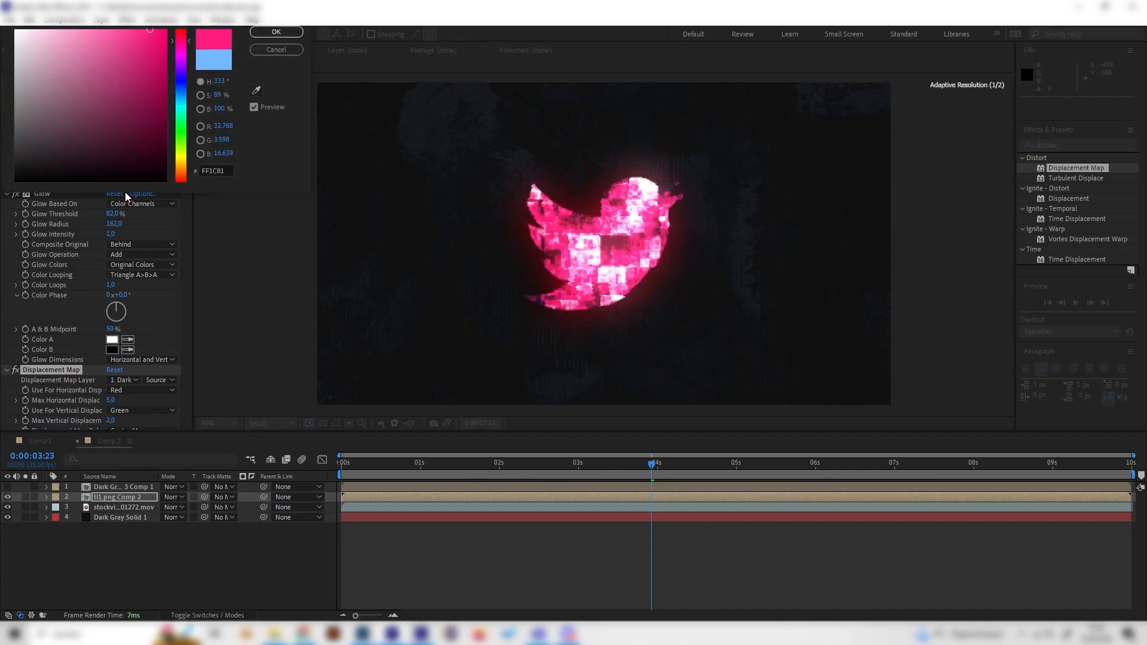
{"action": "left_click", "coordinate": [189, 135]}
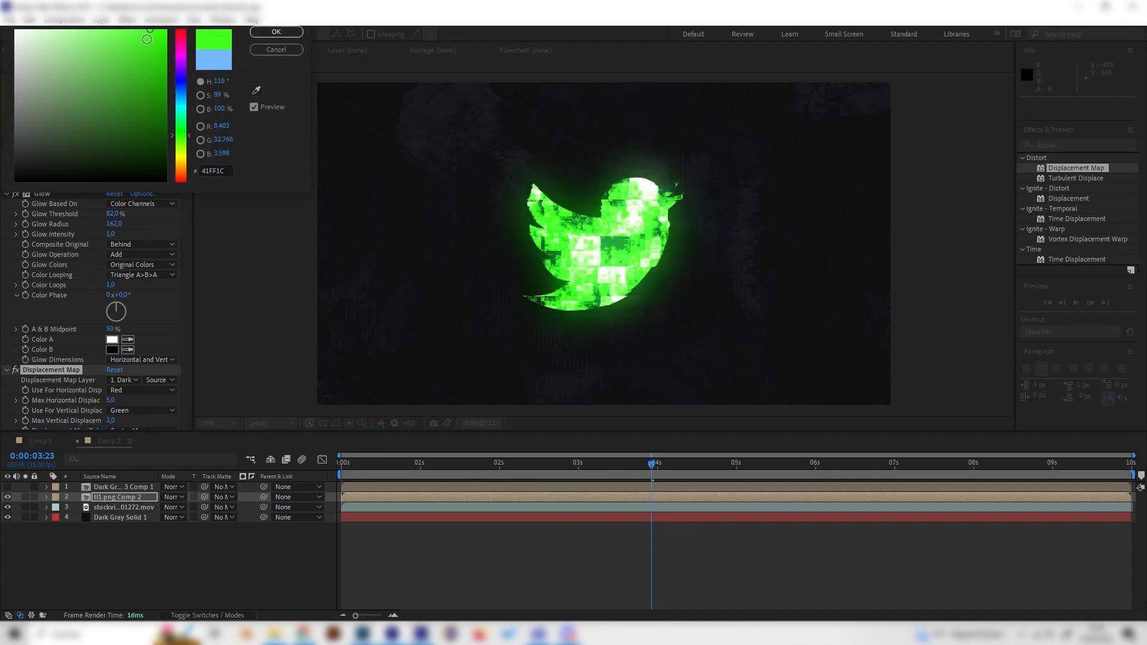
{"action": "left_click", "coordinate": [99, 30]}
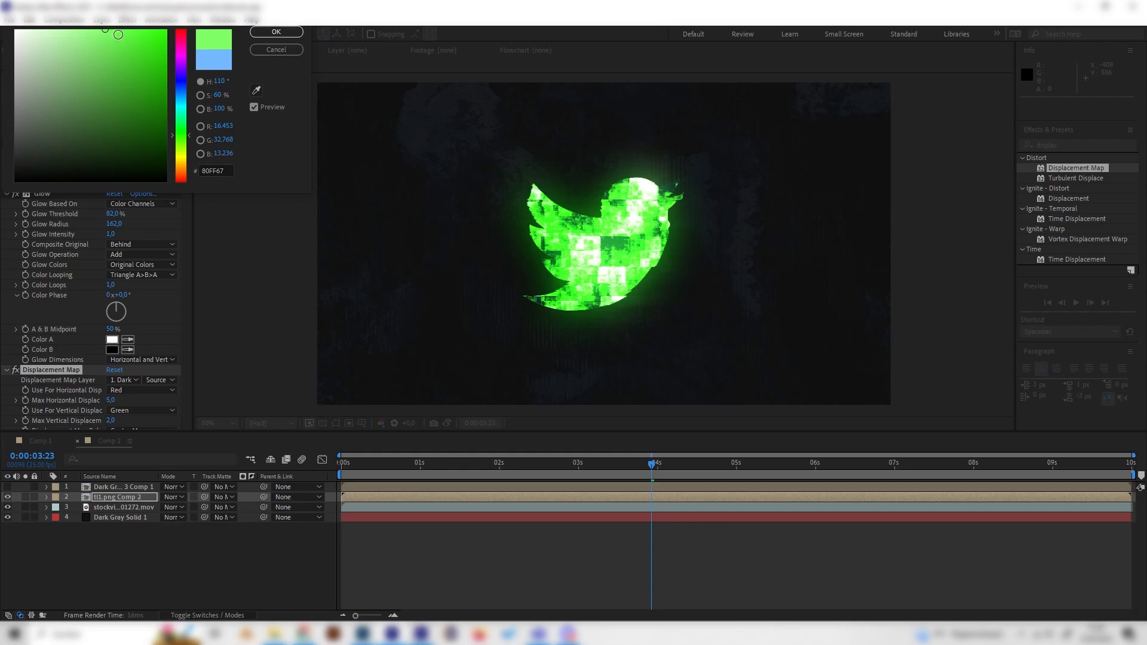
{"action": "left_click", "coordinate": [289, 31]}
Play back the animation to review the green glitch glow
{"action": "key", "text": "space"}
{"action": "key", "text": "space"}
{"action": "scroll", "coordinate": [147, 278], "scroll_direction": "up", "scroll_amount": 3}
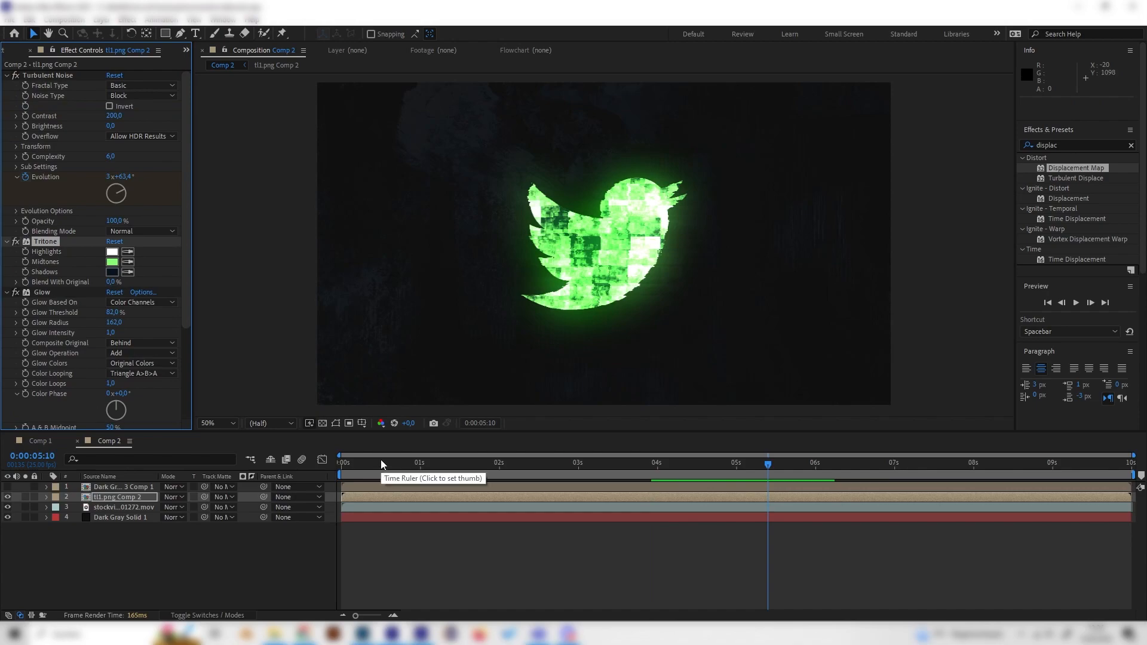